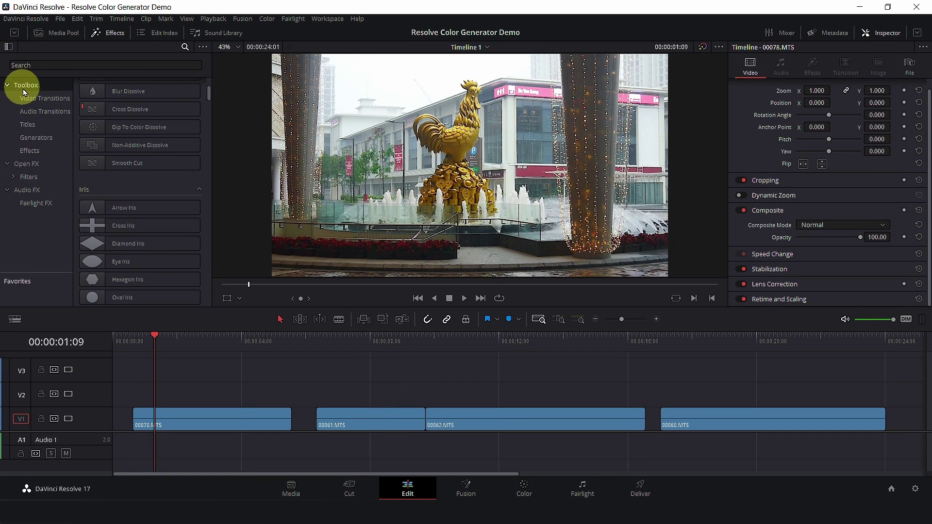
- Place a shortened Solid Color generator clip on V2 above the first clip
left_click(37, 140)
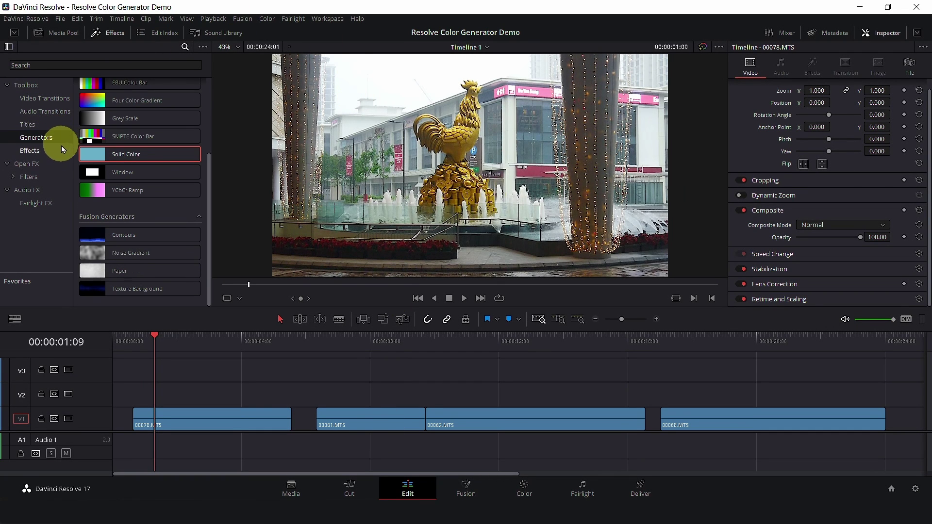
mouse_move(92, 155)
left_mouse_down()
mouse_move(149, 266)
mouse_move(136, 395)
left_mouse_up()
left_click_drag(291, 397, 219, 396)
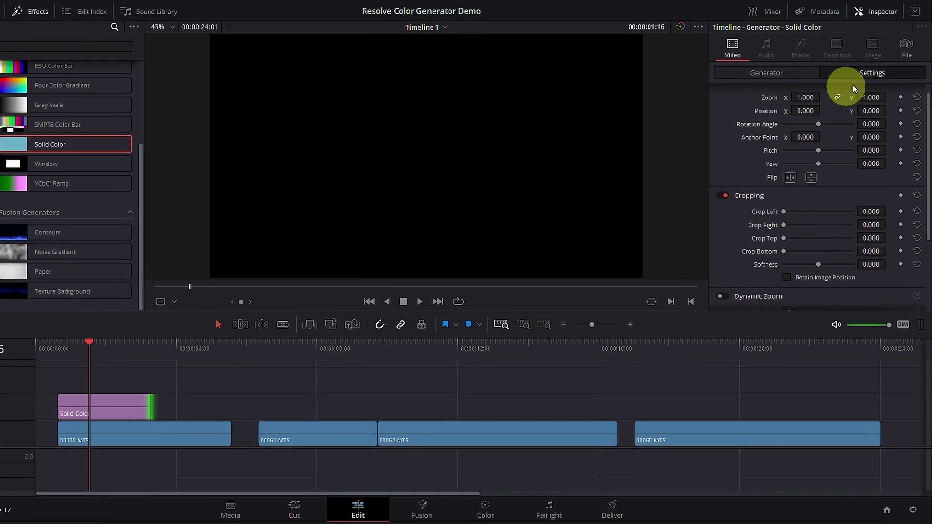
- Lower the Solid Color clip's composite opacity to 63.38 and trim it slightly shorter
left_click(878, 89)
scroll(866, 116, "down", 2)
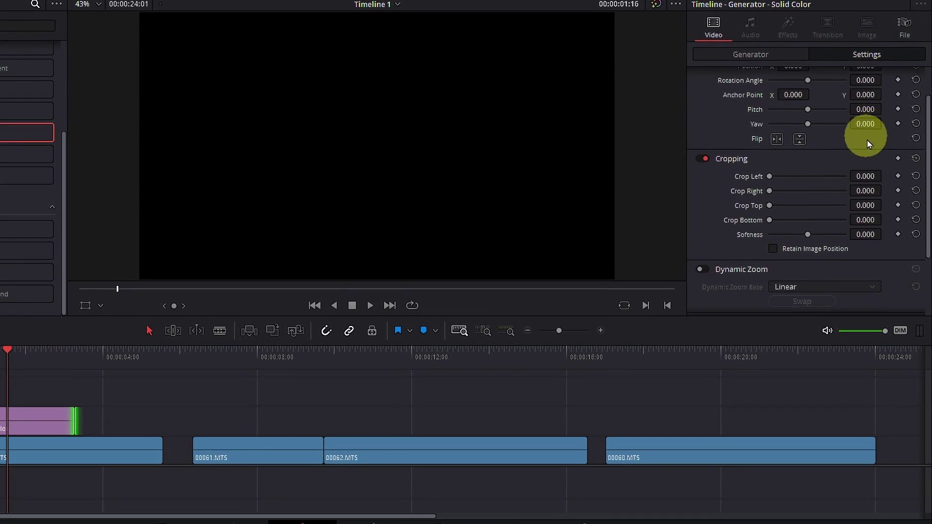
scroll(871, 156, "down", 3)
scroll(877, 173, "down", 1)
left_click_drag(844, 268, 821, 271)
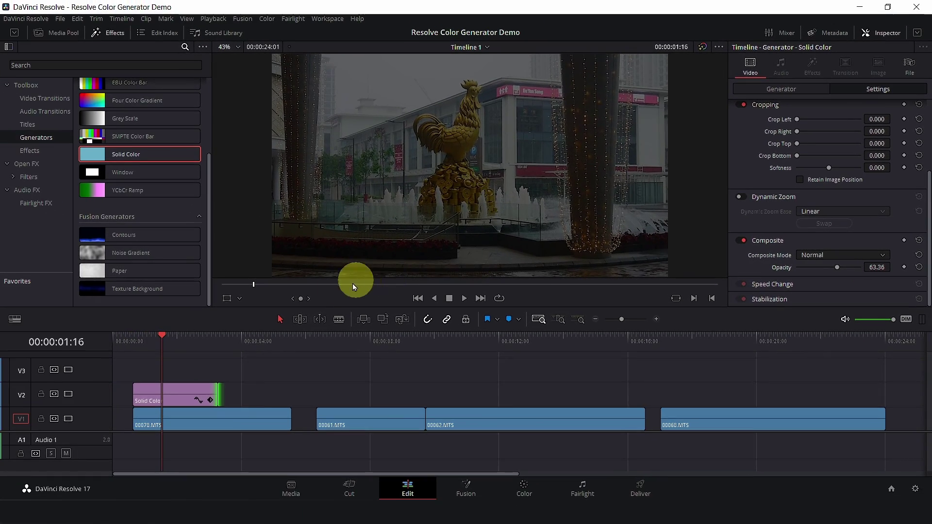
left_click_drag(216, 397, 204, 397)
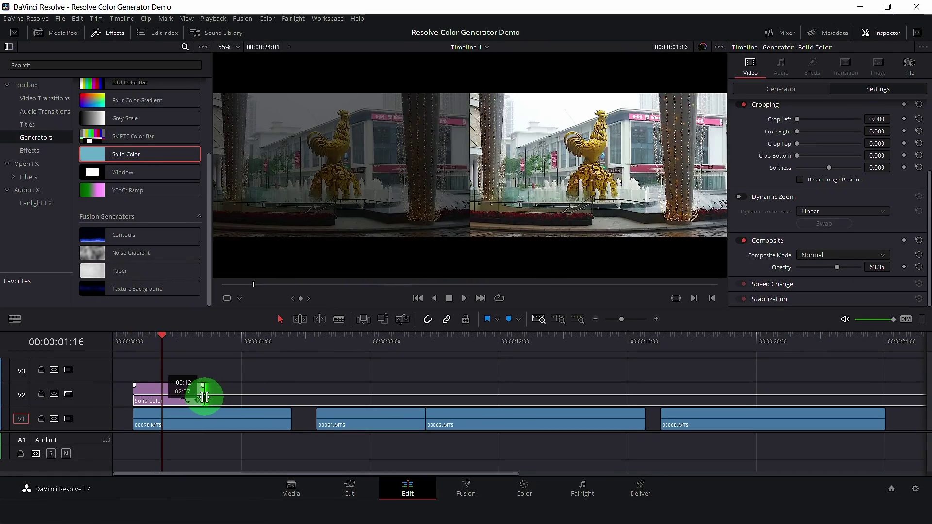
- Add a centred Pentagon Iris with In easing to the Solid Color clip's start
left_click(40, 102)
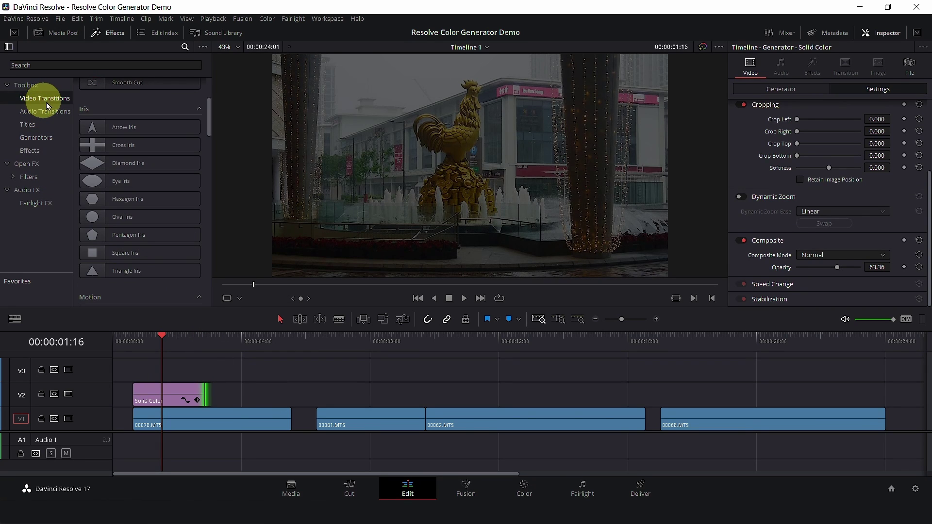
left_click_drag(209, 121, 210, 131)
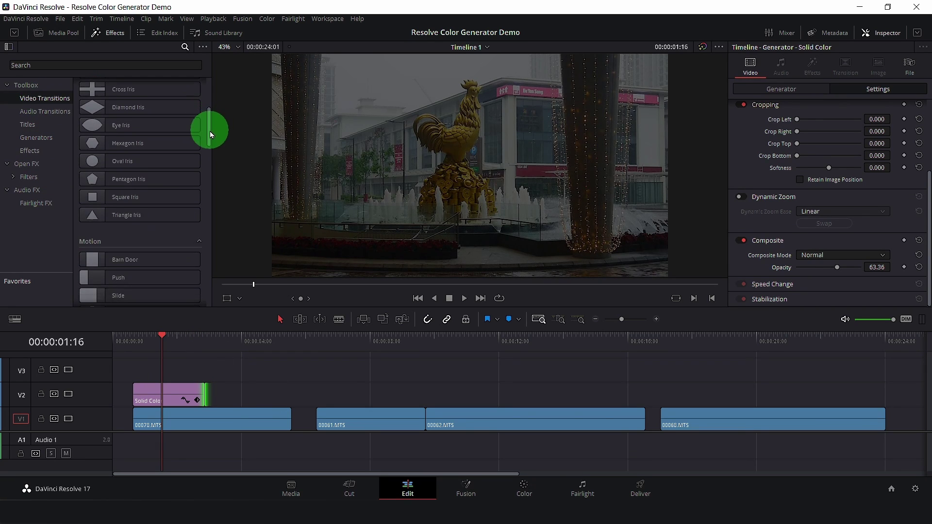
mouse_move(138, 235)
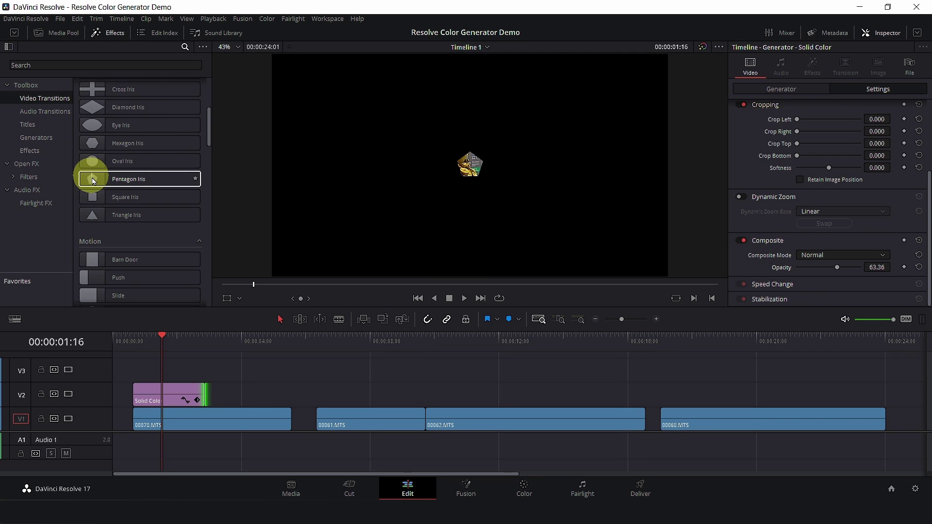
left_click_drag(100, 188, 139, 393)
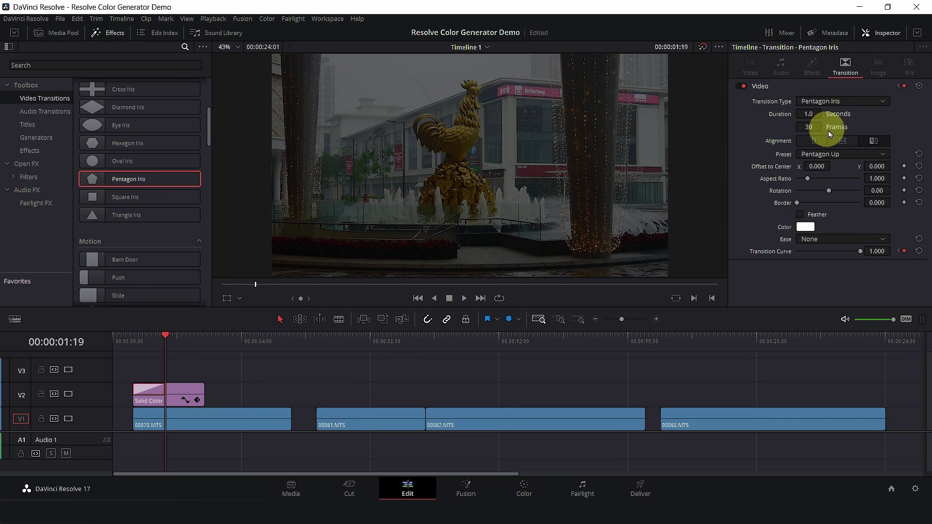
left_click(847, 144)
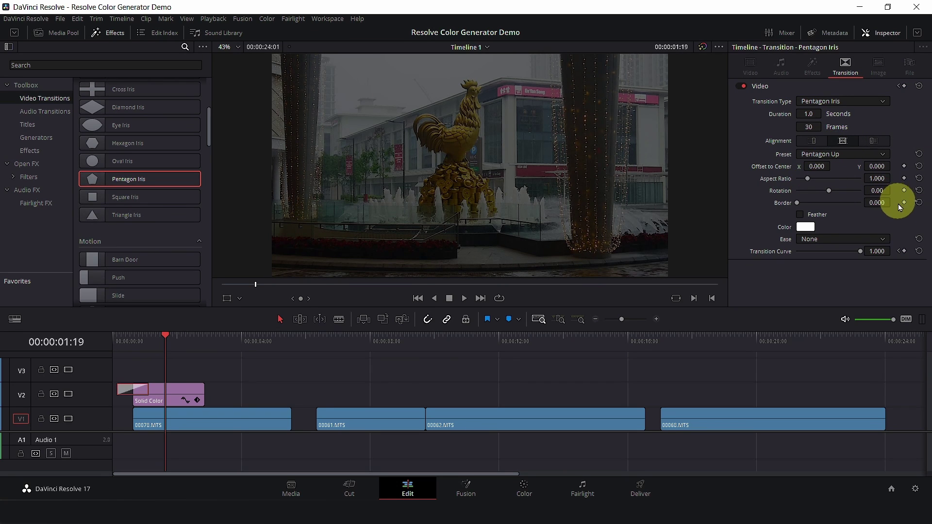
left_click(884, 241)
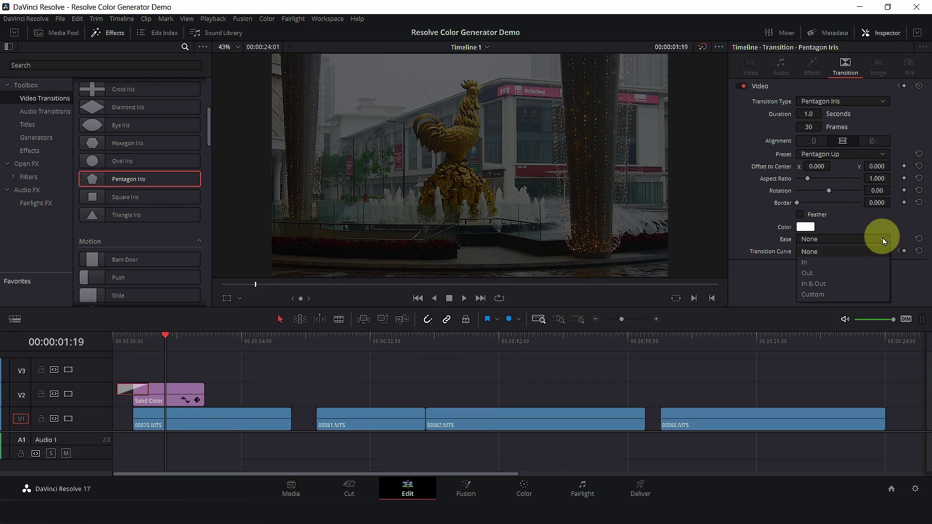
left_click(831, 265)
- Add a centred Pentagon Iris with Out easing to the Solid Color clip's end
key("Left")
key("Left")
key("Left")
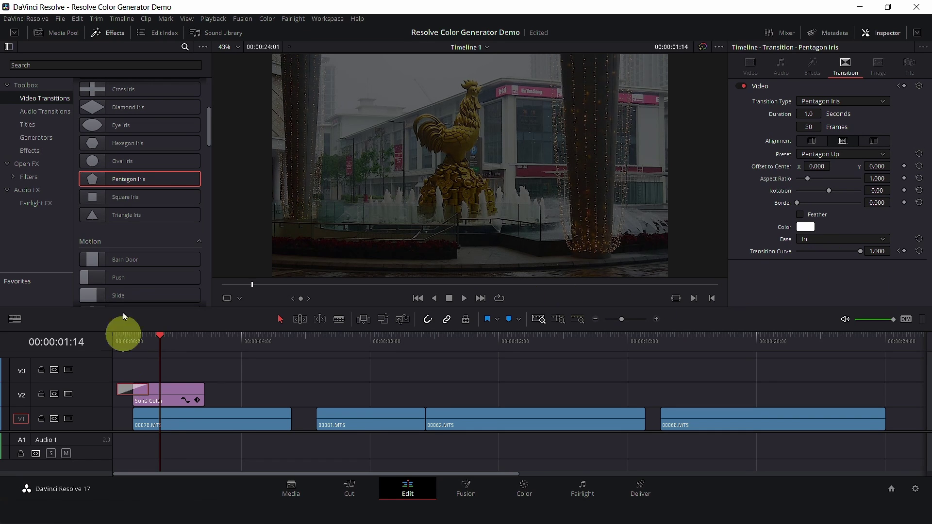
left_click_drag(98, 185, 196, 390)
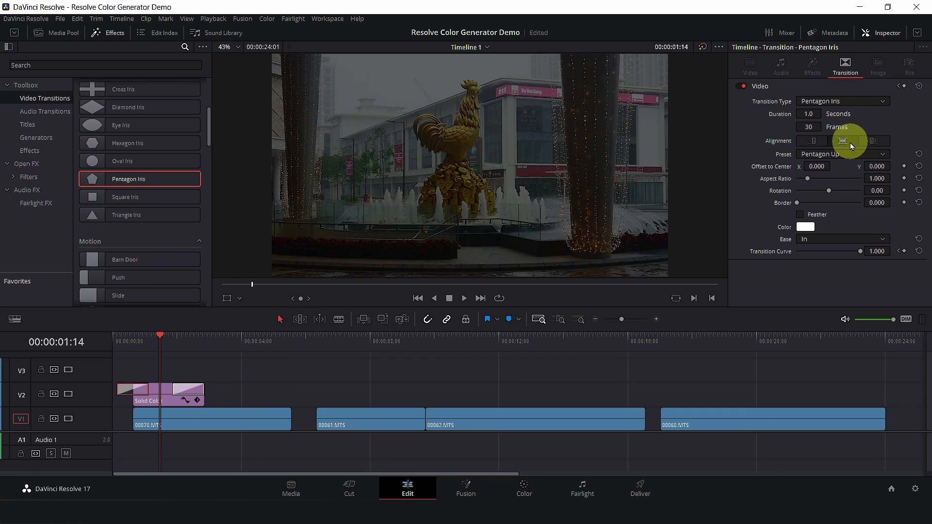
left_click(183, 391)
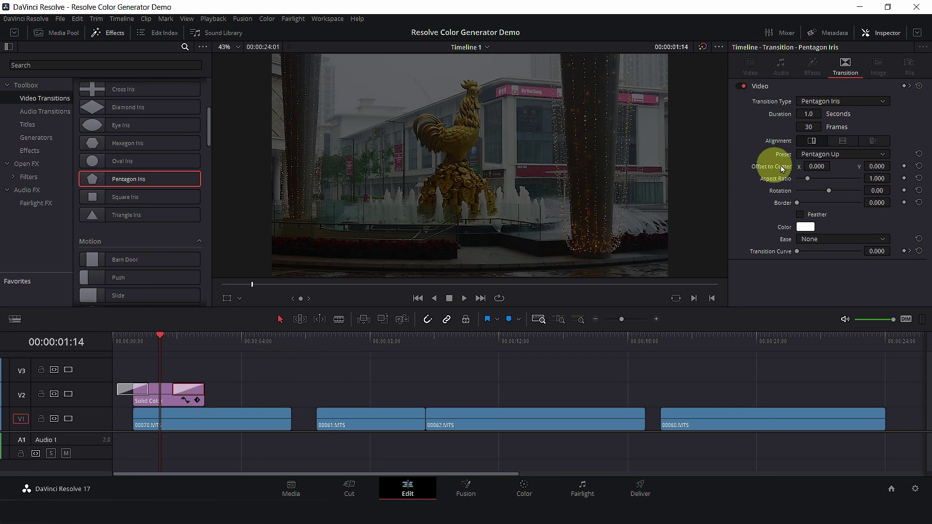
left_click(844, 145)
left_click(849, 242)
left_click(835, 270)
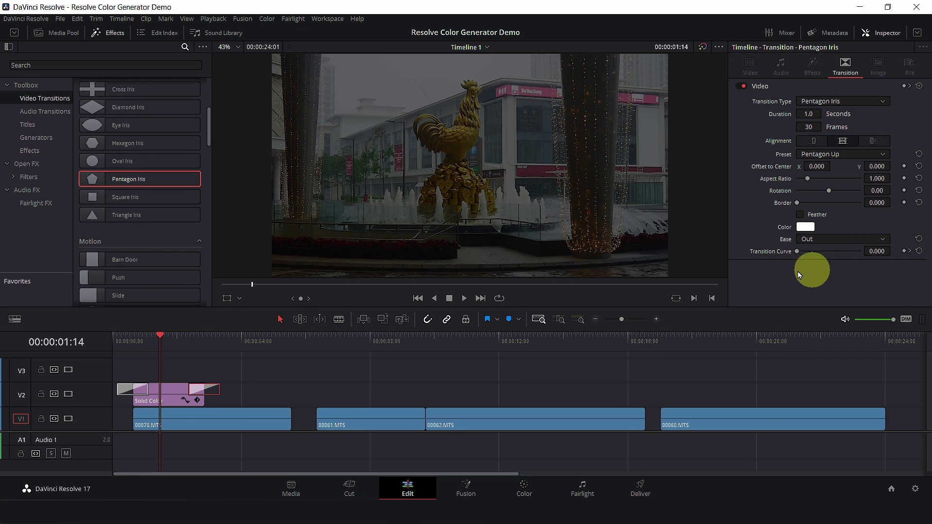
- Play back the iris transitions from around two seconds and return to the start
left_click(190, 340)
key("space")
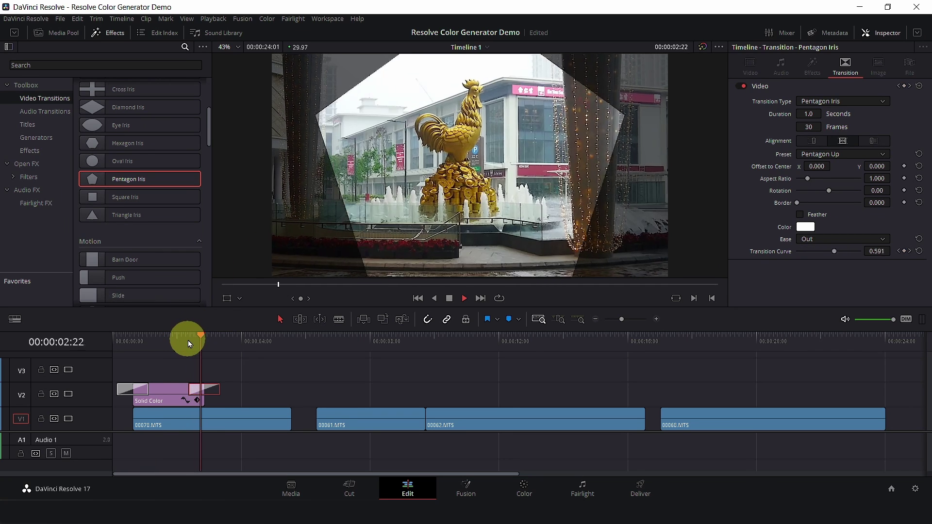
left_click_drag(217, 337, 132, 340)
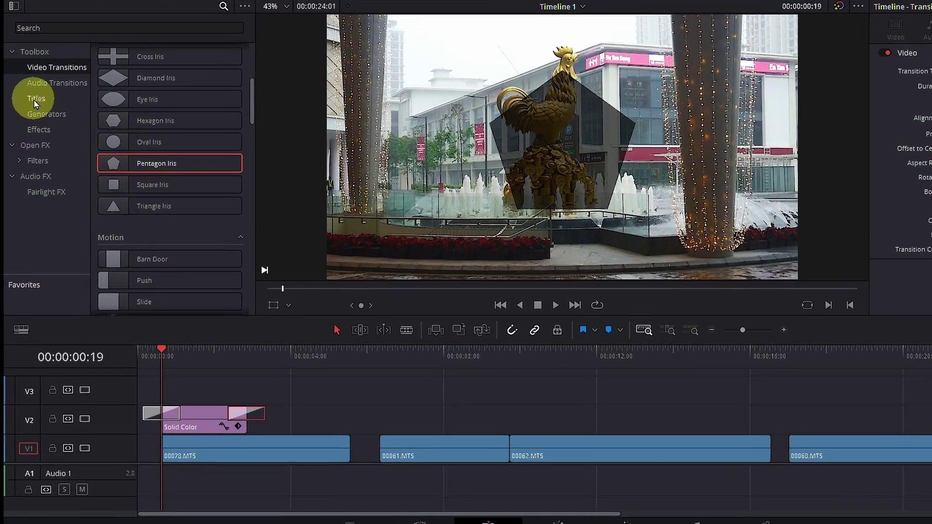
- Add a Basic Title clip on V3 and trim it to match the Solid Color clip
left_click(27, 125)
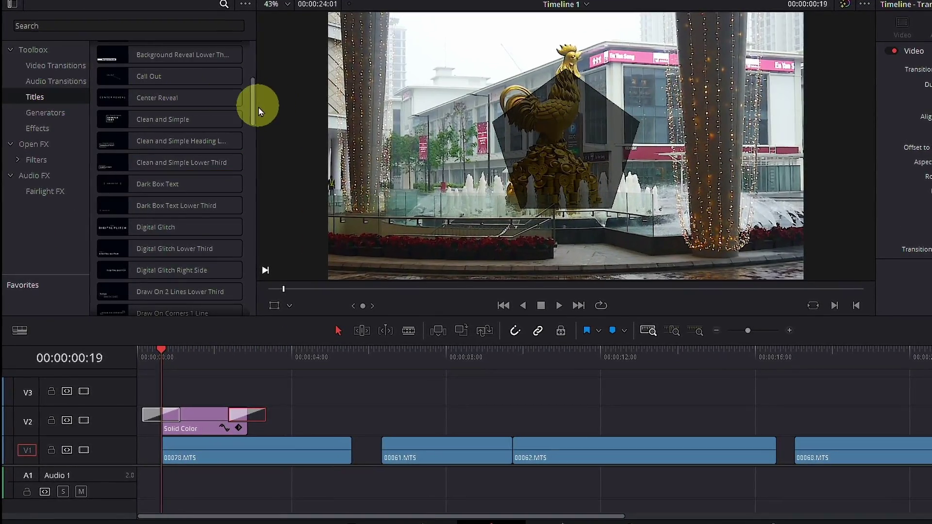
left_click_drag(251, 112, 255, 70)
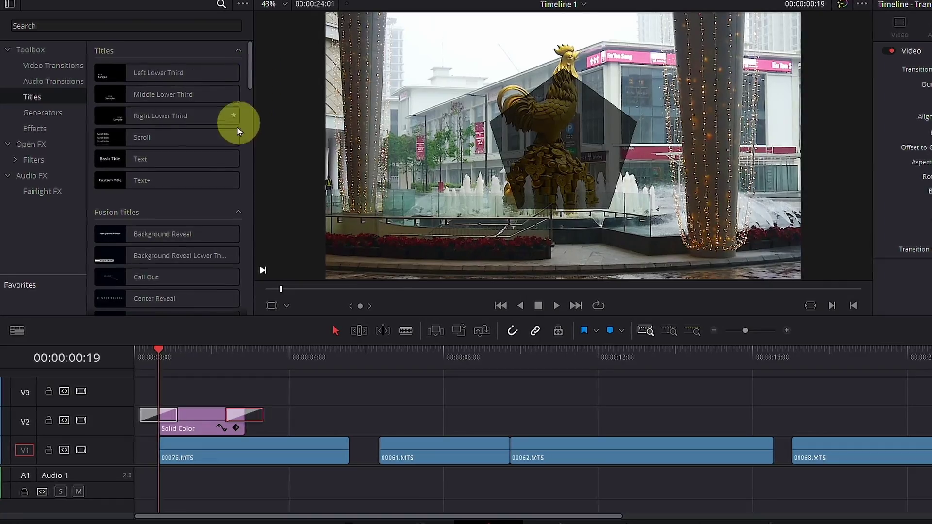
left_click_drag(146, 161, 163, 390)
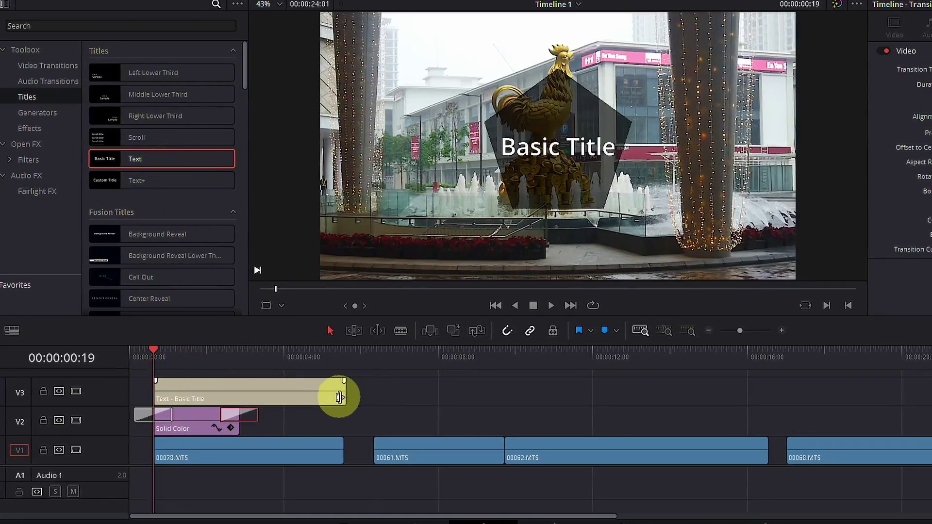
left_click_drag(345, 391, 236, 392)
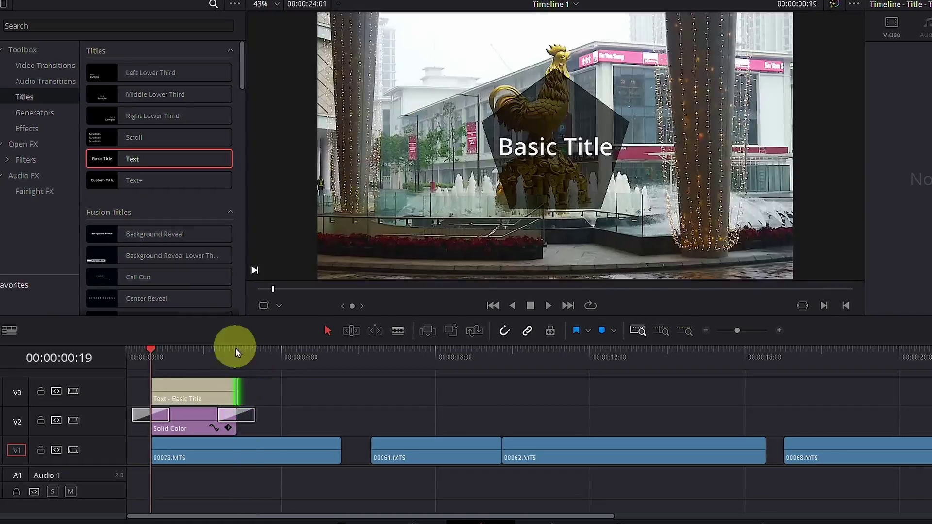
- Copy the Solid Color's start and end Pentagon Iris transitions onto the title's ends, centred
left_click(141, 417)
left_click(219, 415)
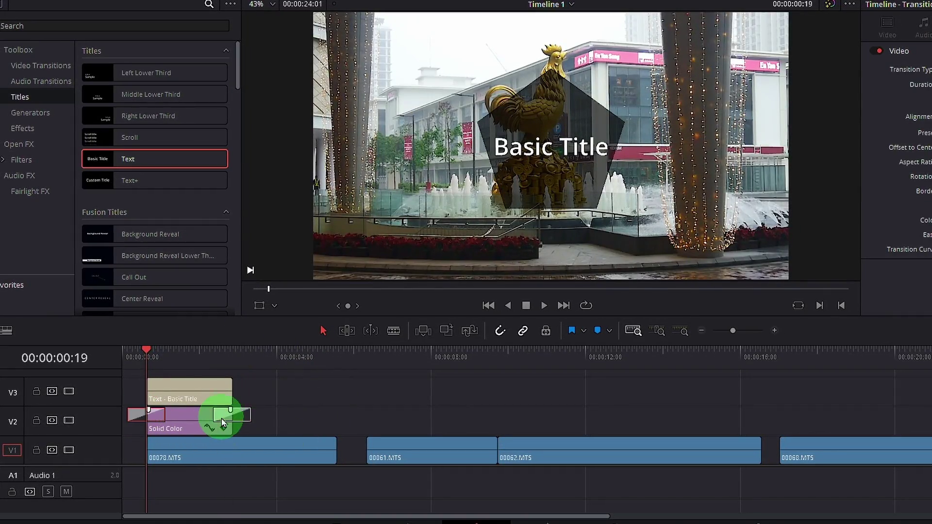
left_click_drag(223, 416, 223, 394)
left_click(142, 414)
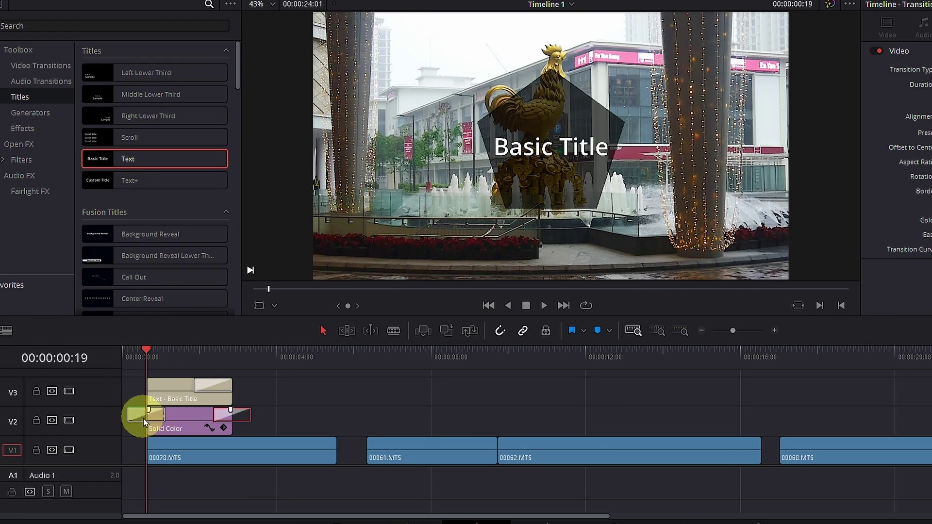
left_click_drag(160, 413, 167, 388)
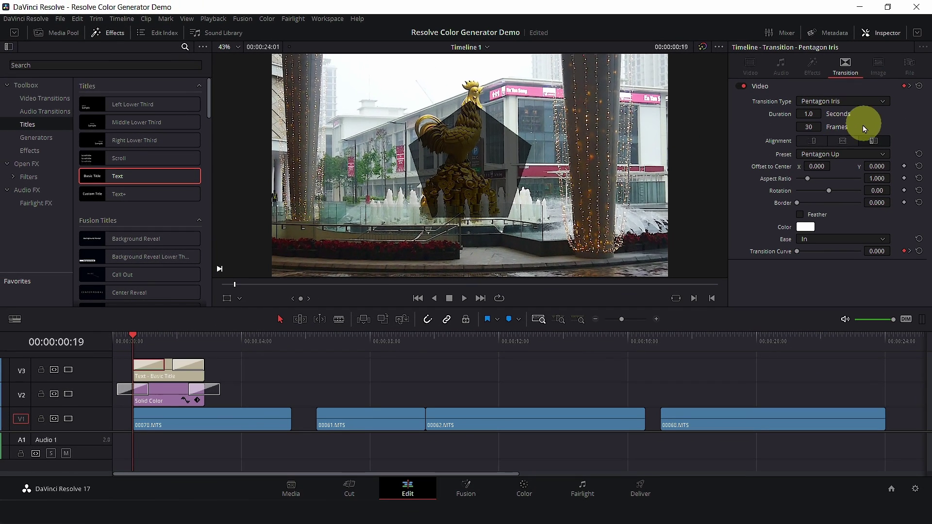
left_click(862, 137)
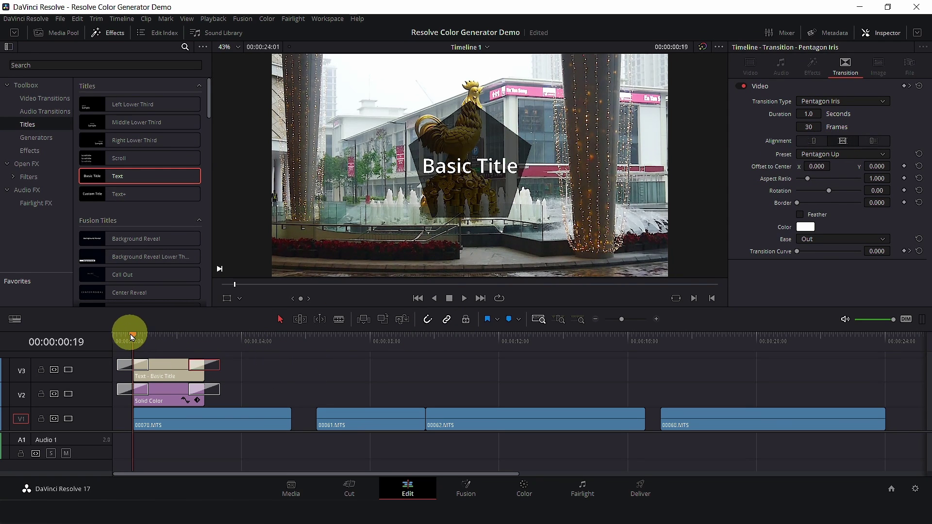
- Play back the opening with the title and move 00078.MTS to the timeline start
left_click_drag(119, 343, 117, 343)
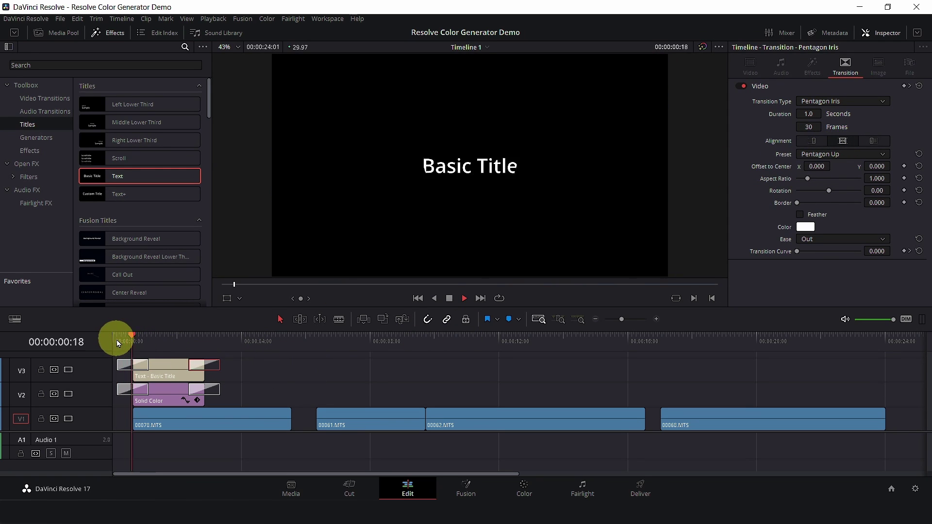
key("space")
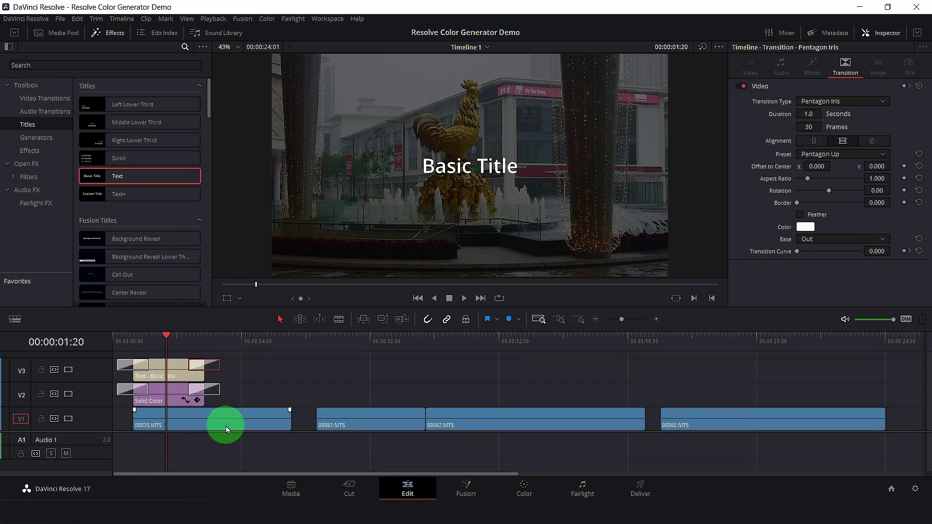
left_click_drag(225, 427, 194, 416)
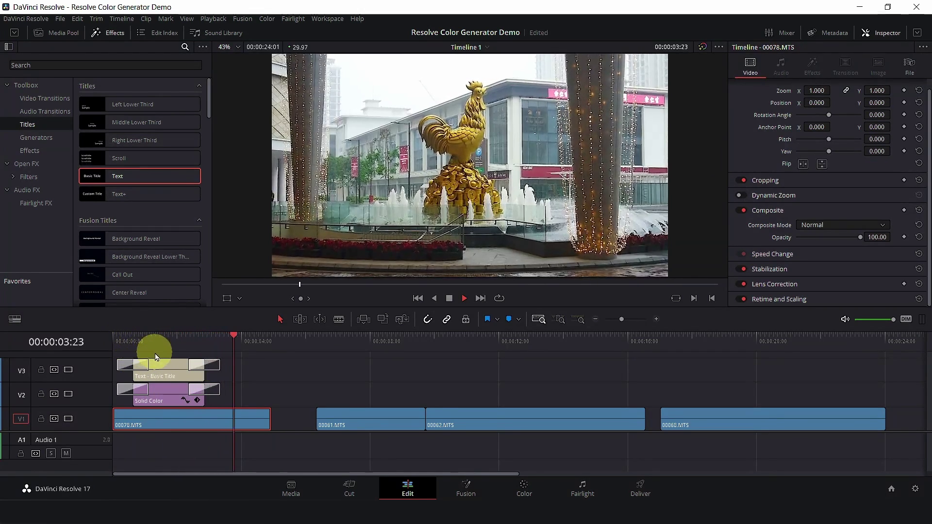
- Replace the title text with Golden Chicken and set its font face to Regular
mouse_move(192, 419)
left_click(172, 374)
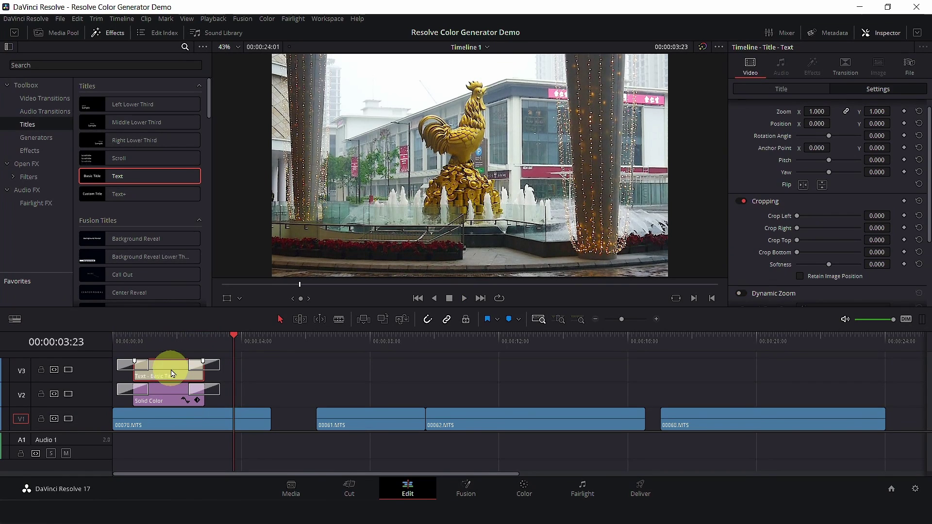
left_click(789, 93)
left_click_drag(787, 129, 729, 129)
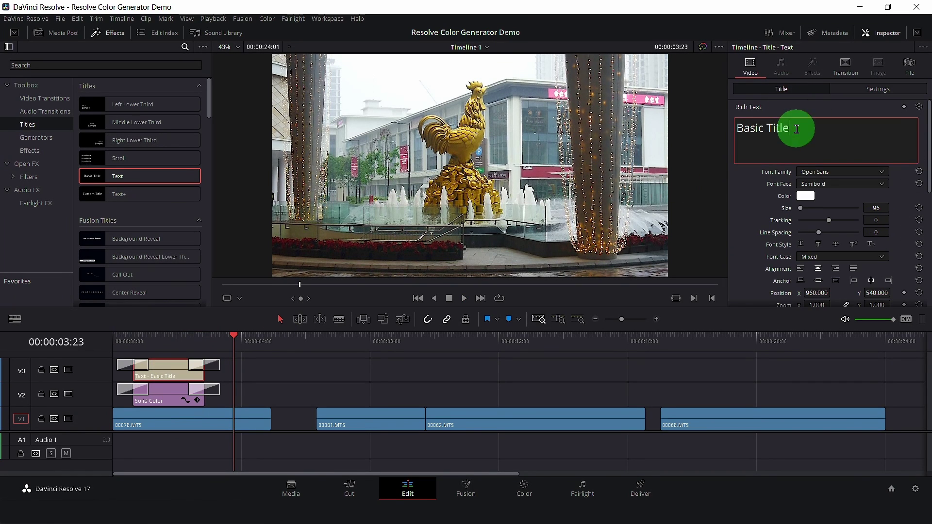
type("Go")
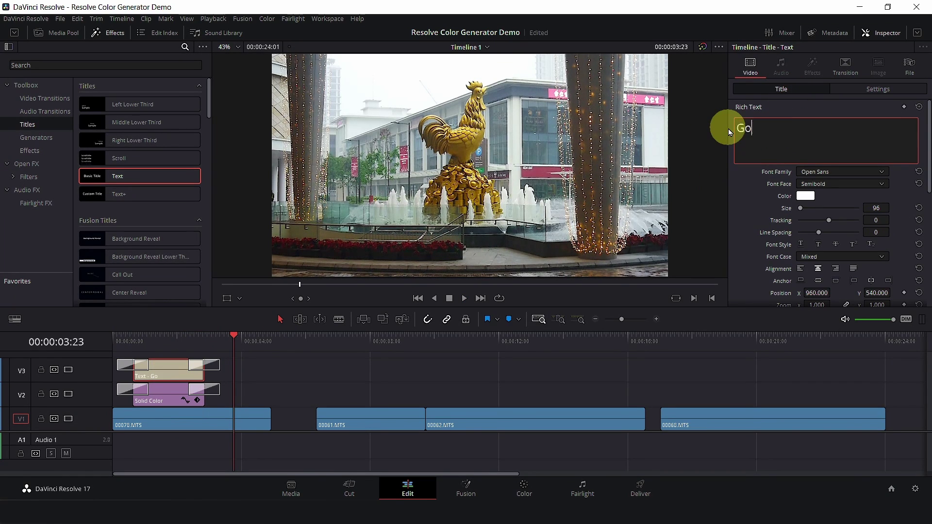
type("lden Chi")
type("cken")
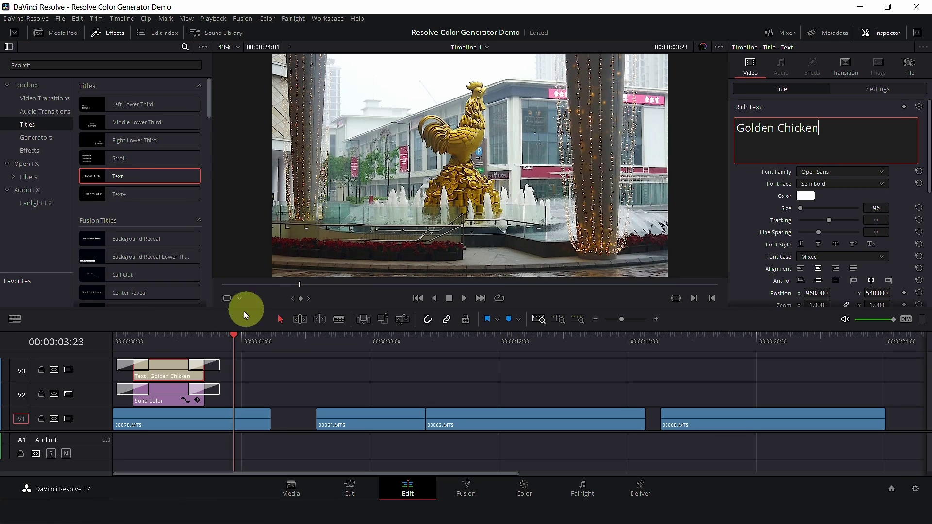
left_click(165, 346)
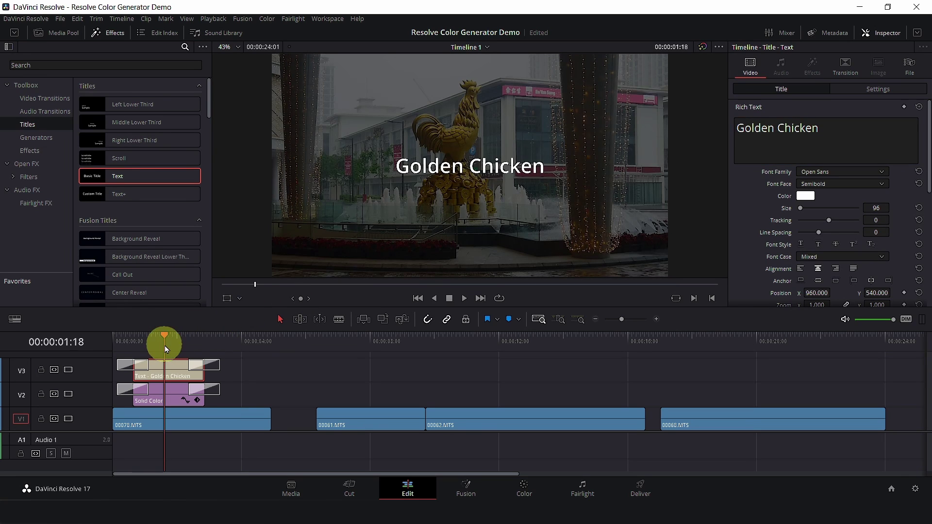
left_click(834, 184)
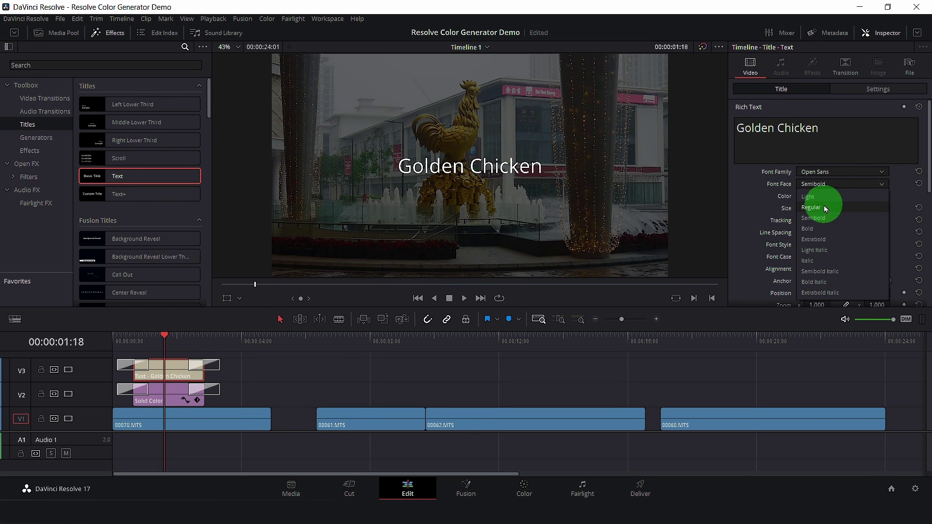
left_click(824, 207)
- Colour the title pale gold sampled from the statue with Pick Screen Color
left_click(805, 197)
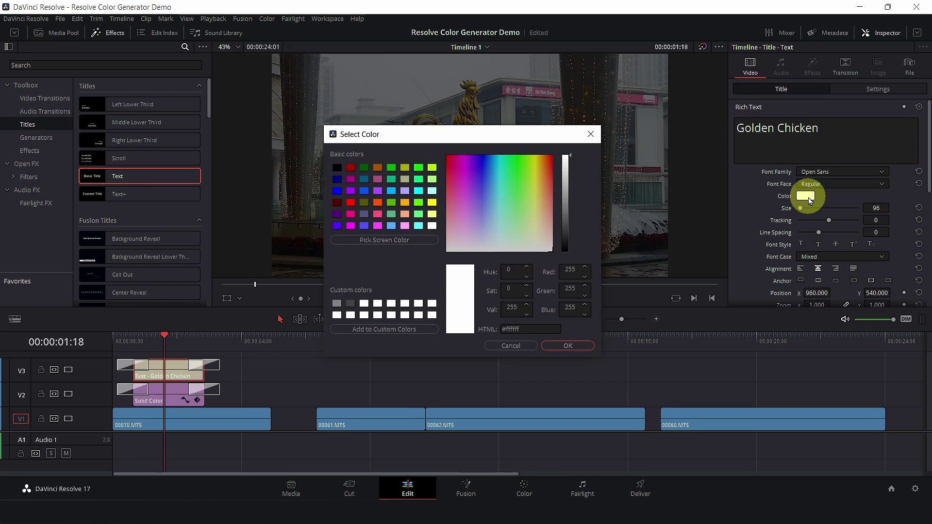
left_click_drag(436, 135, 604, 140)
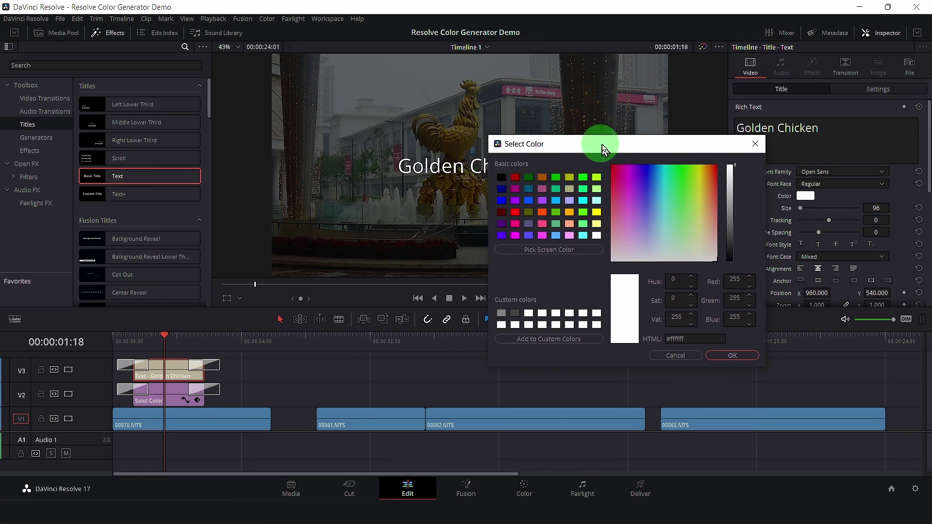
left_click(694, 357)
left_click(229, 347)
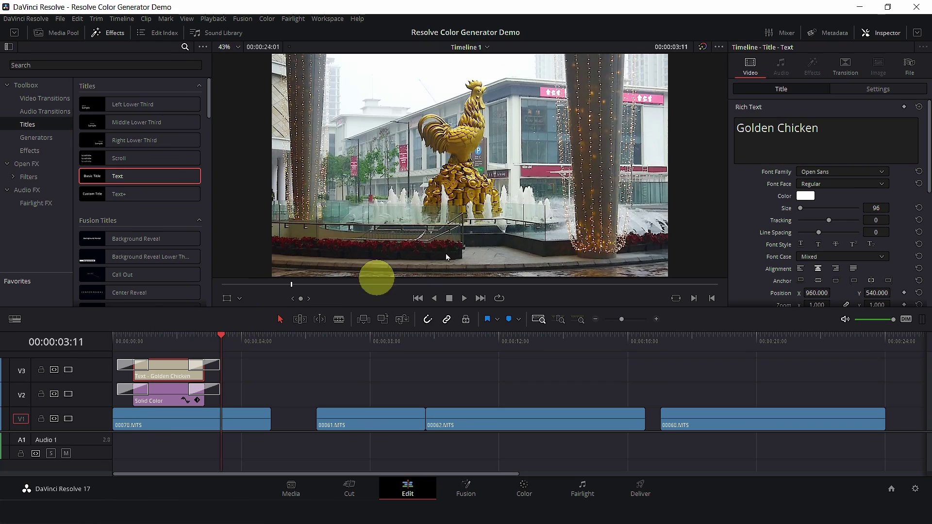
left_click(804, 196)
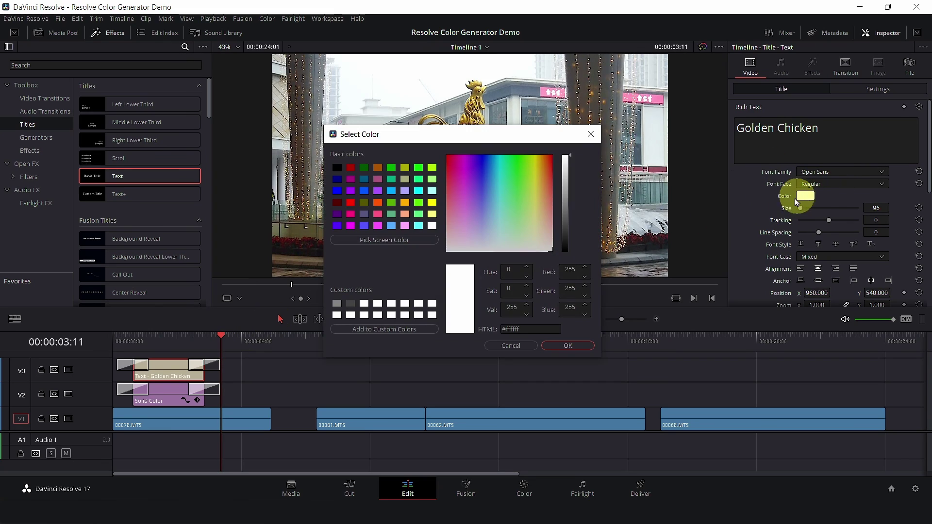
left_click_drag(458, 138, 691, 113)
left_click(618, 214)
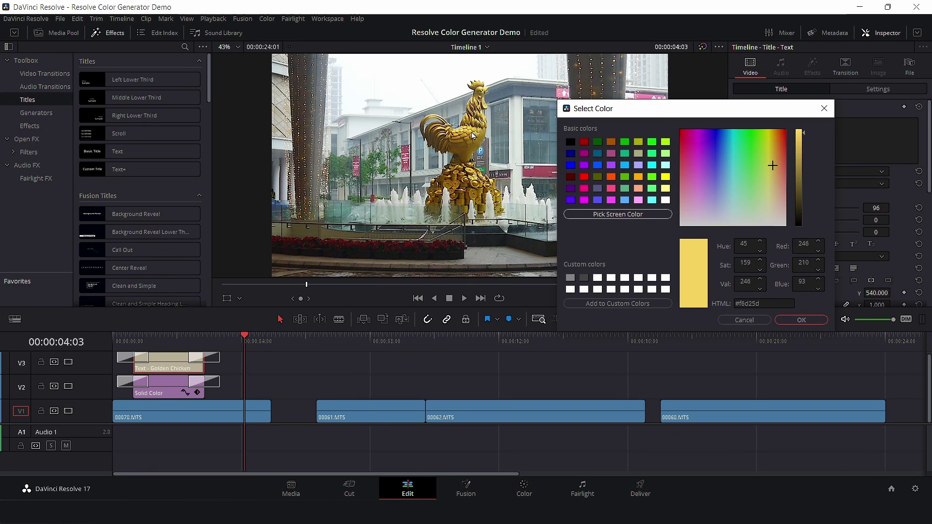
left_click(801, 320)
- Scrub to preview the gold title and select its opening iris transition
left_click_drag(245, 335, 188, 342)
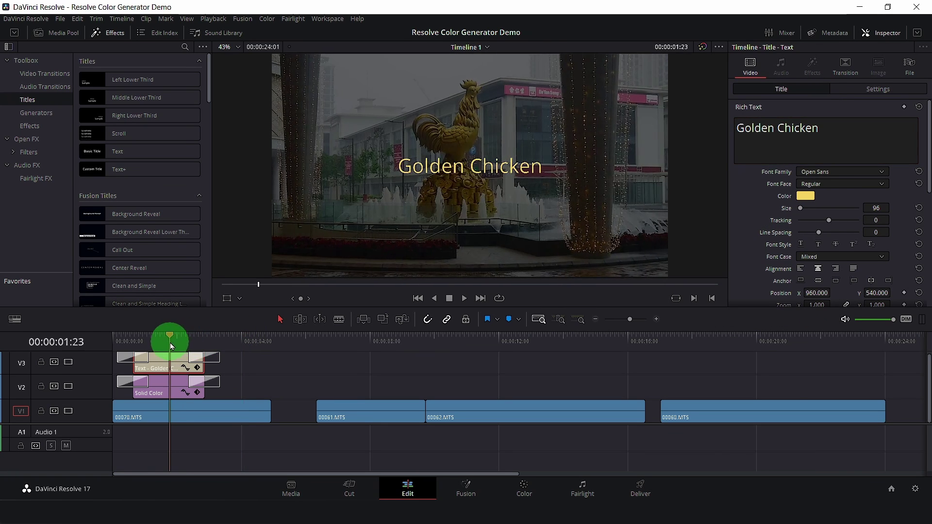
left_click_drag(187, 342, 116, 337)
left_click(131, 362)
- Give the opening Pentagon Iris a 20-point orange border
key("space")
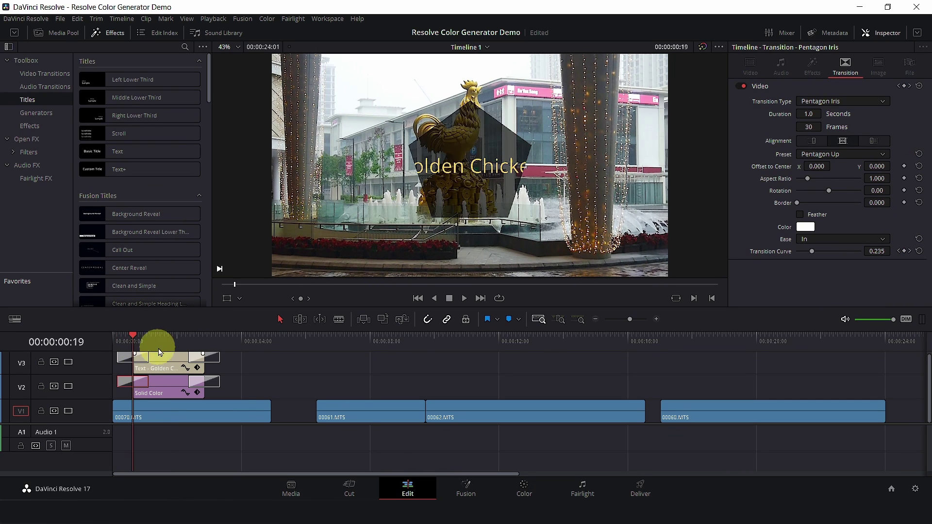
left_click_drag(797, 203, 854, 244)
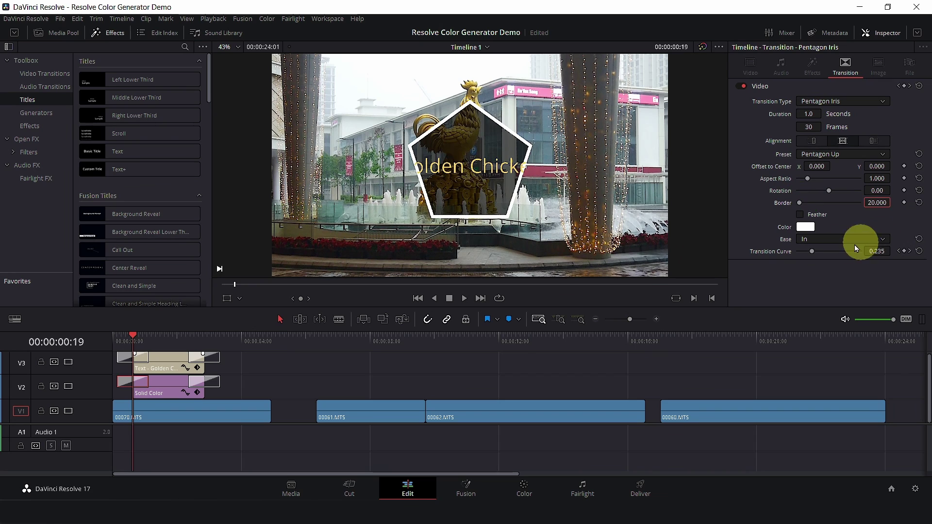
left_click(807, 228)
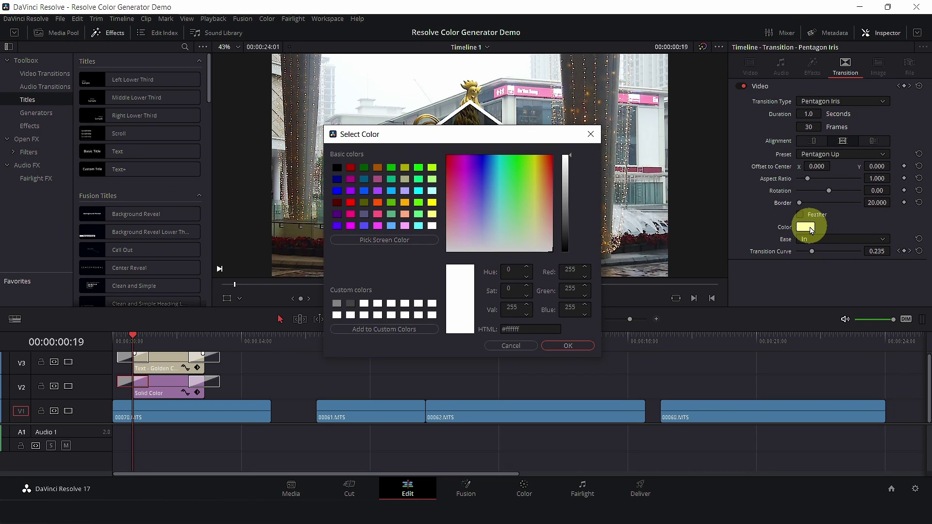
left_click(406, 204)
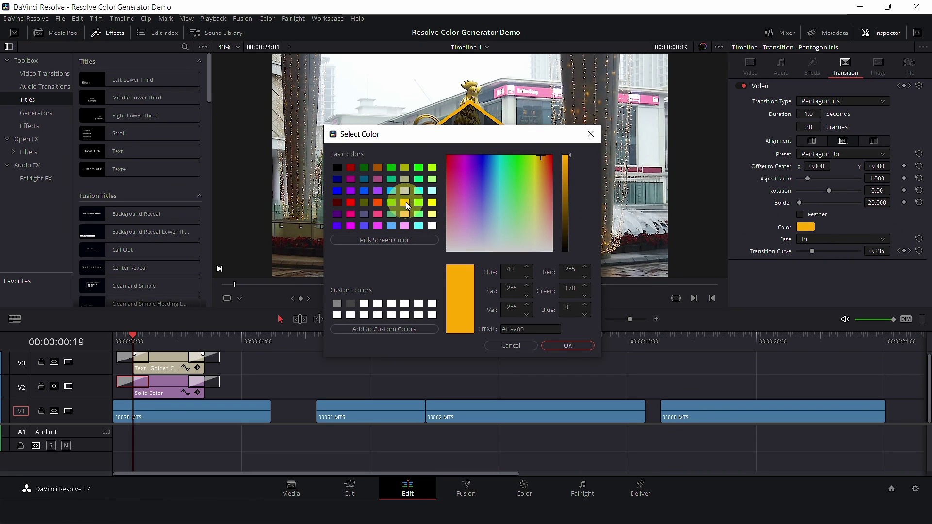
left_click(566, 347)
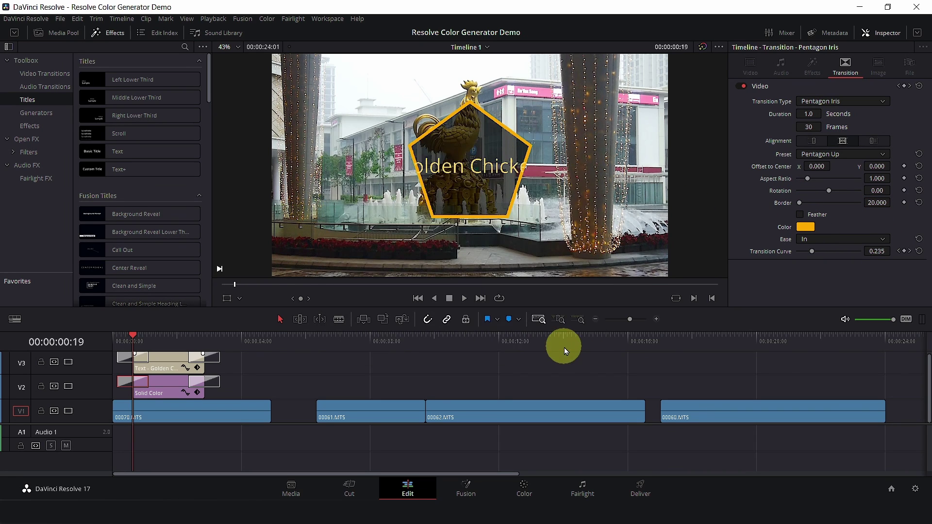
- Give the closing Pentagon Iris the same 20-point orange border and play back the title
left_click(201, 379)
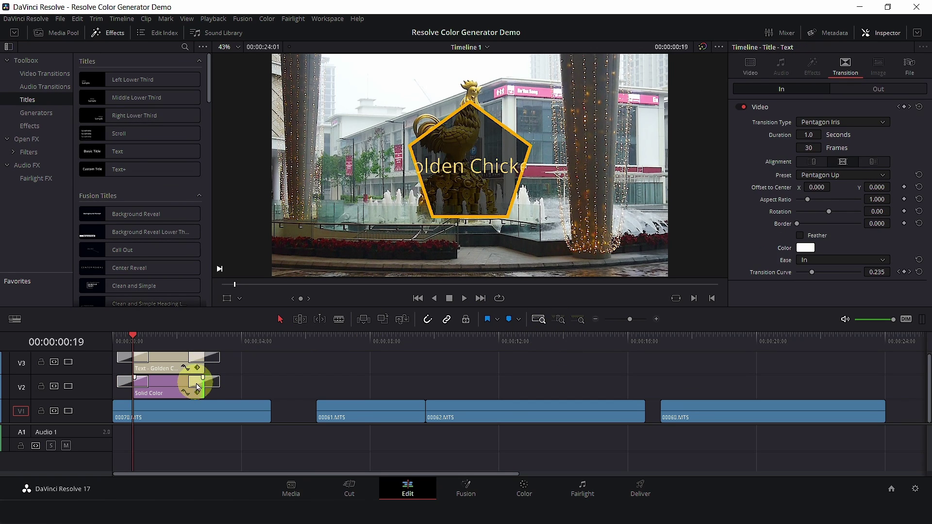
left_click(196, 387)
left_click(804, 227)
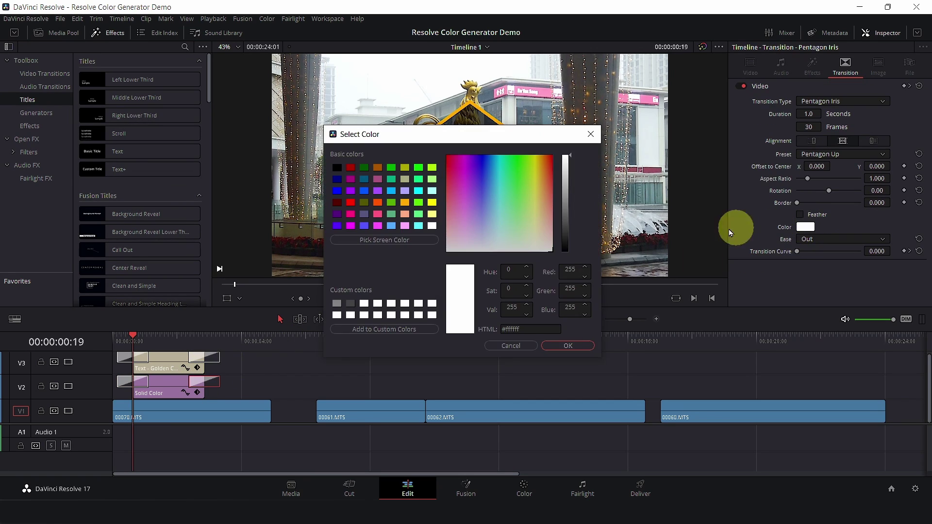
left_click(406, 206)
left_click(559, 346)
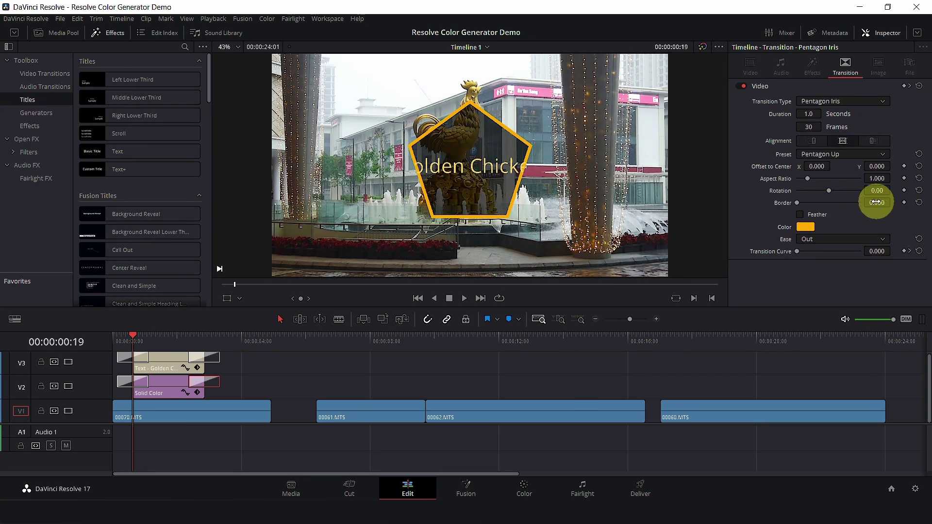
left_click(888, 207)
type("20")
key("Return")
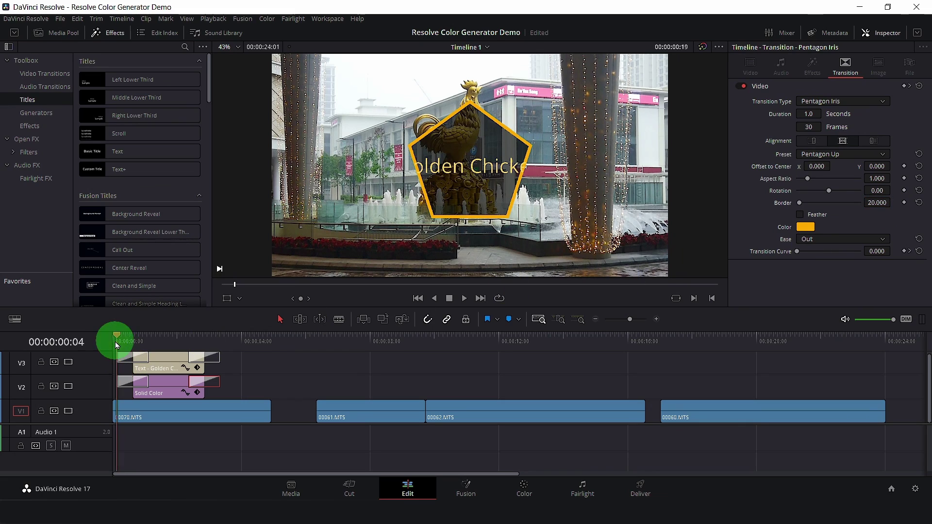
key("space")
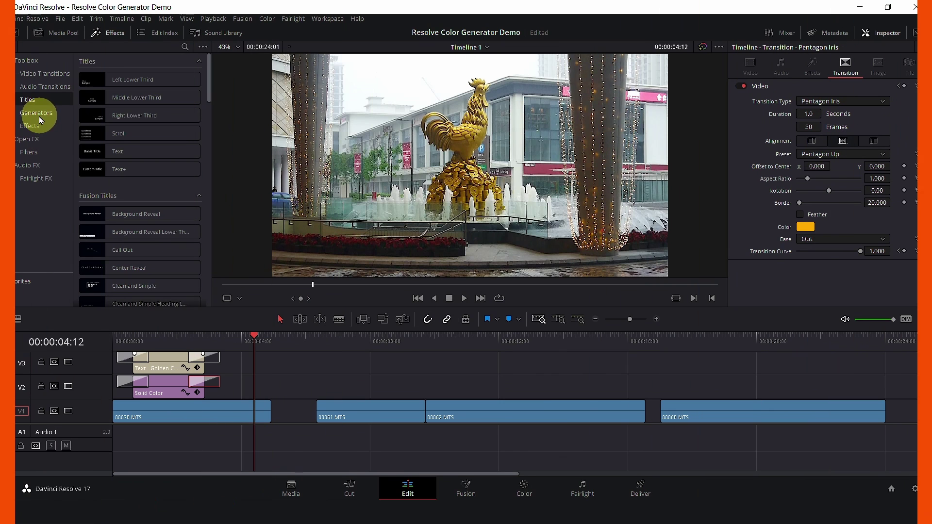
- Place a short Solid Color clip on V2 over the cut between the second and third clips
left_click(37, 113)
mouse_move(94, 240)
left_mouse_down()
mouse_move(396, 360)
mouse_move(398, 391)
left_mouse_up()
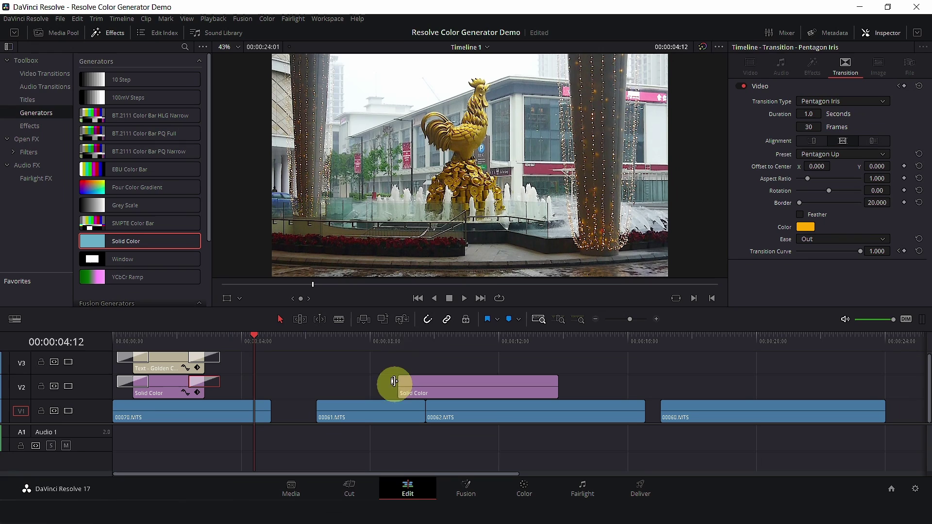
left_click(426, 345)
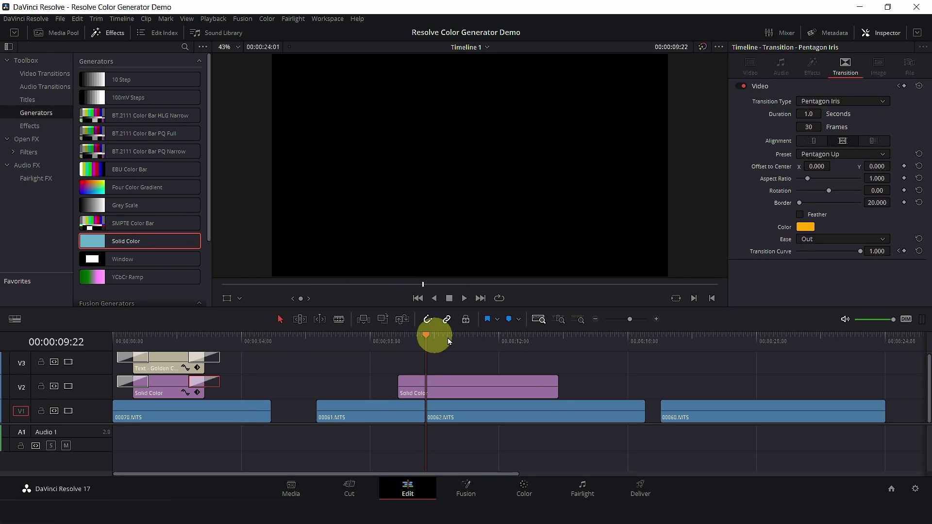
left_click_drag(557, 386, 442, 386)
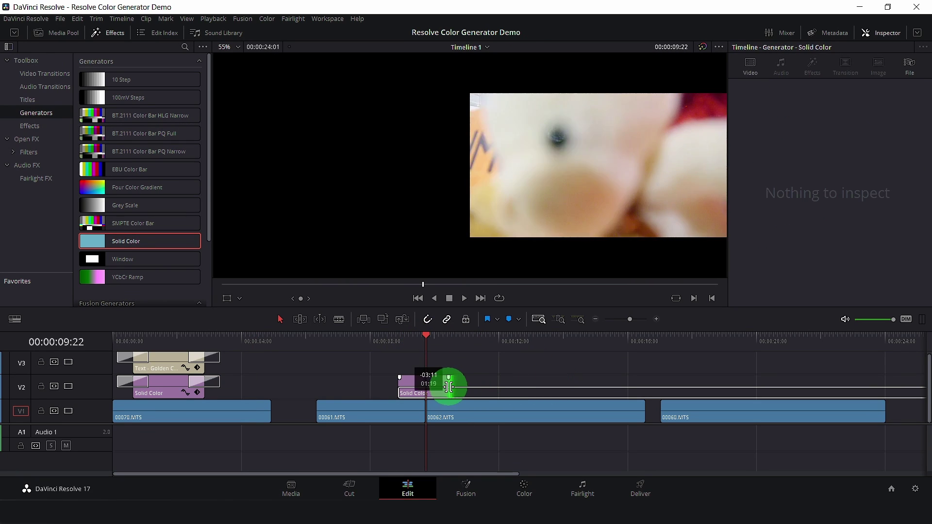
left_click_drag(442, 386, 423, 387)
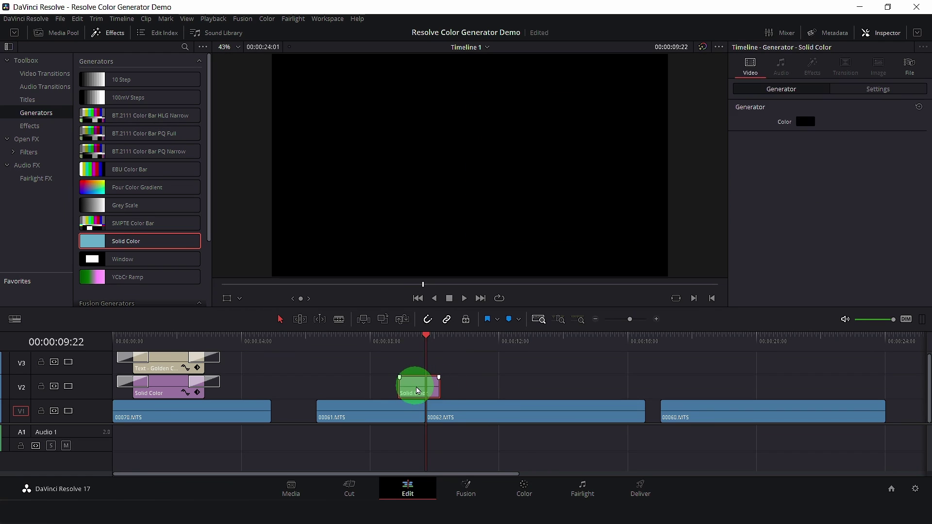
- Colour the short Solid Color clip purple
left_click(800, 123)
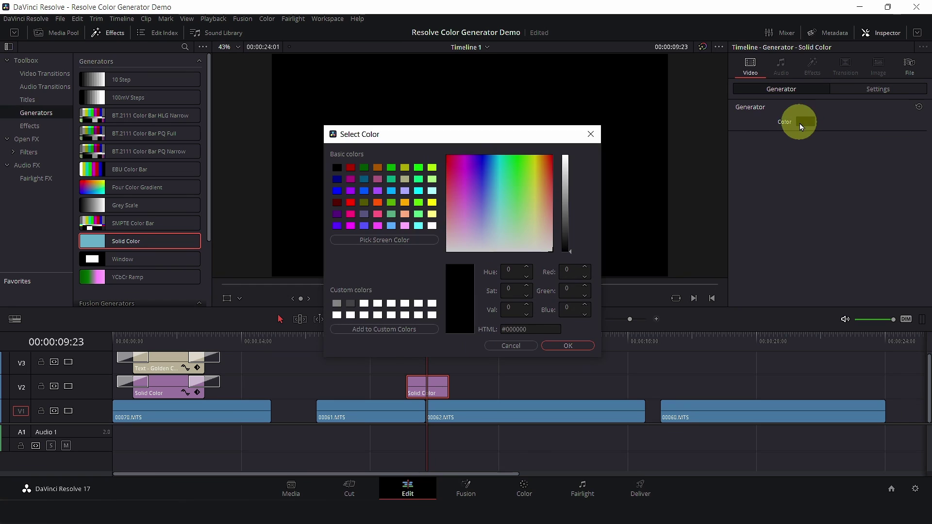
left_click(378, 191)
left_click(565, 346)
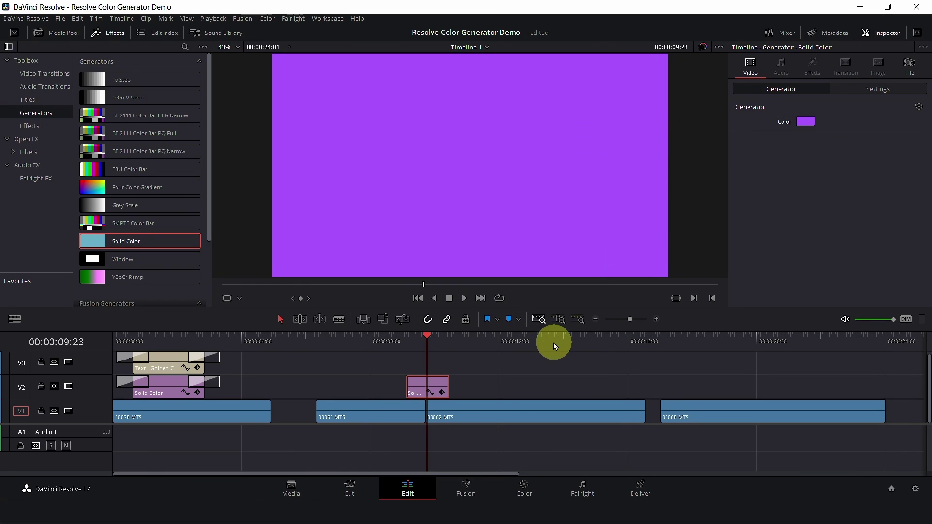
left_click(49, 79)
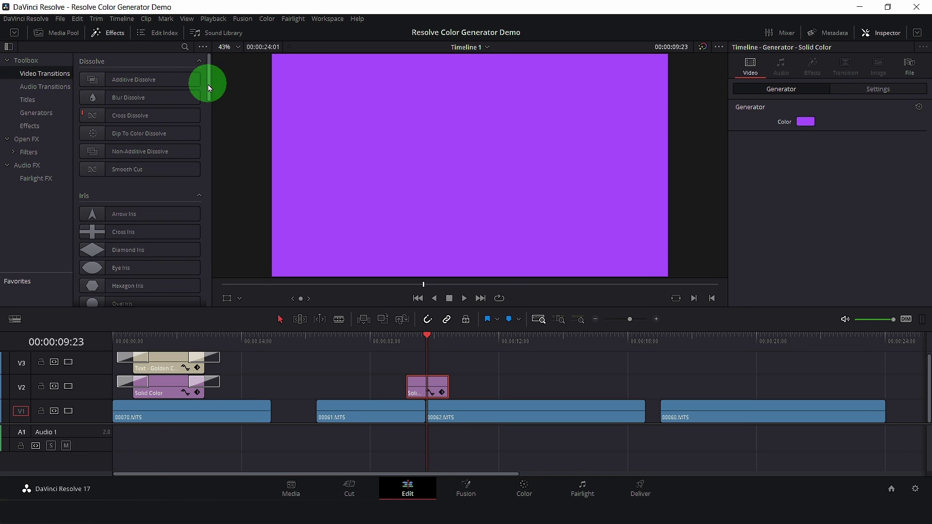
left_click_drag(208, 84, 208, 107)
left_click_drag(209, 123, 213, 161)
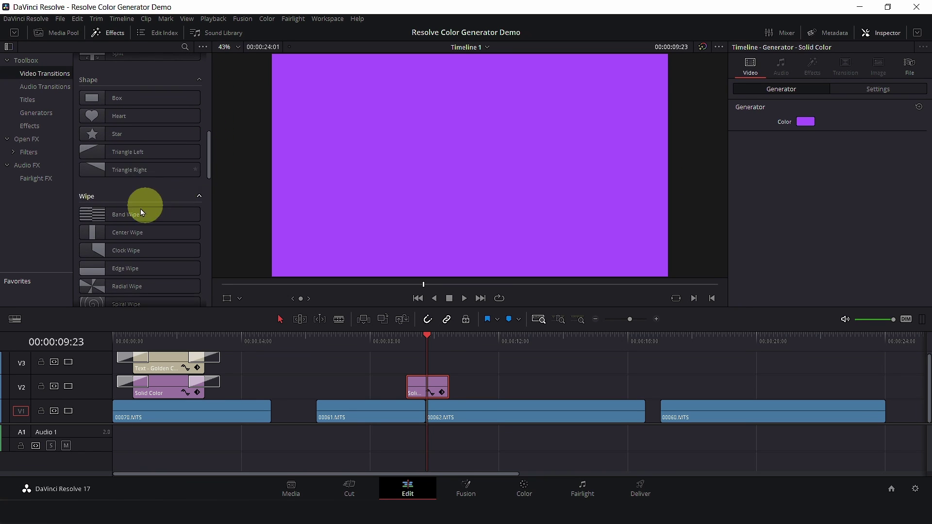
- Add a Band Wipe transition to the purple clip with In easing and preview it
mouse_move(98, 212)
left_mouse_down()
mouse_move(351, 332)
mouse_move(417, 389)
left_mouse_up()
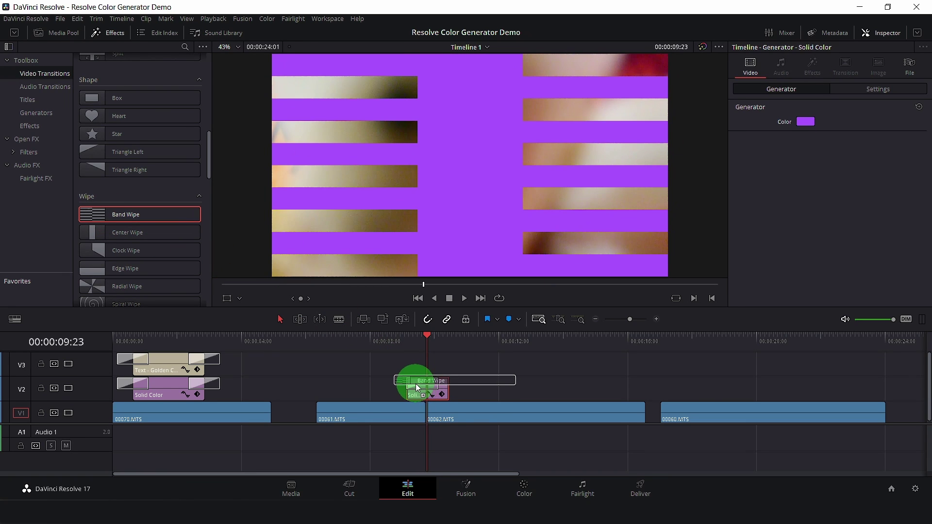
left_click(436, 381)
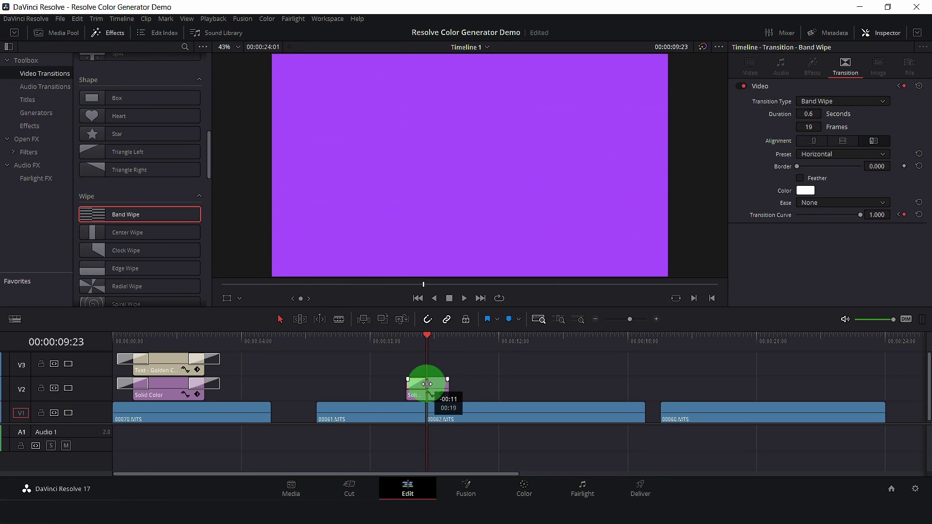
key("slash")
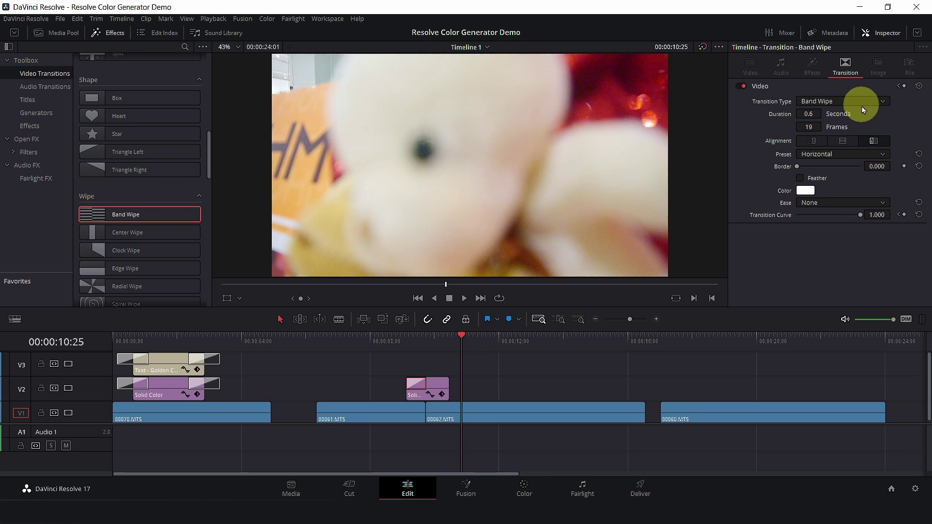
left_click(828, 204)
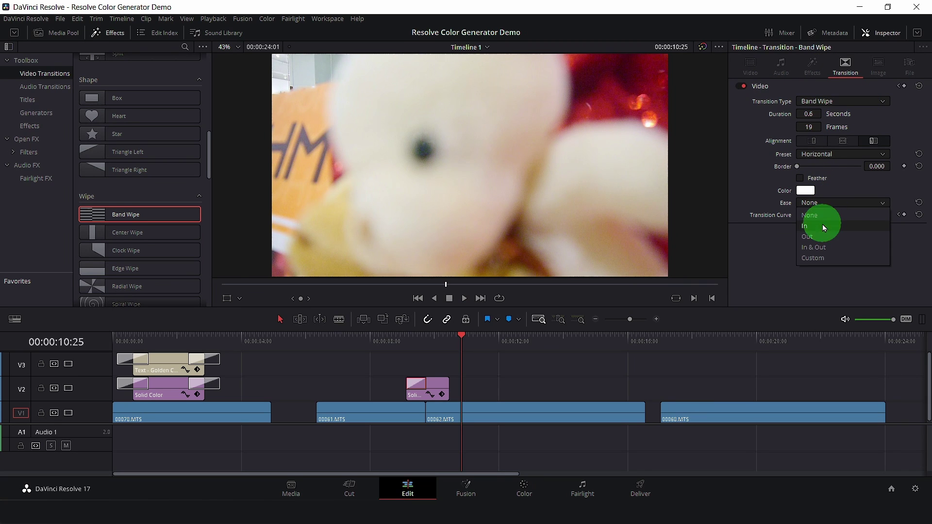
left_click(821, 224)
left_click(405, 345)
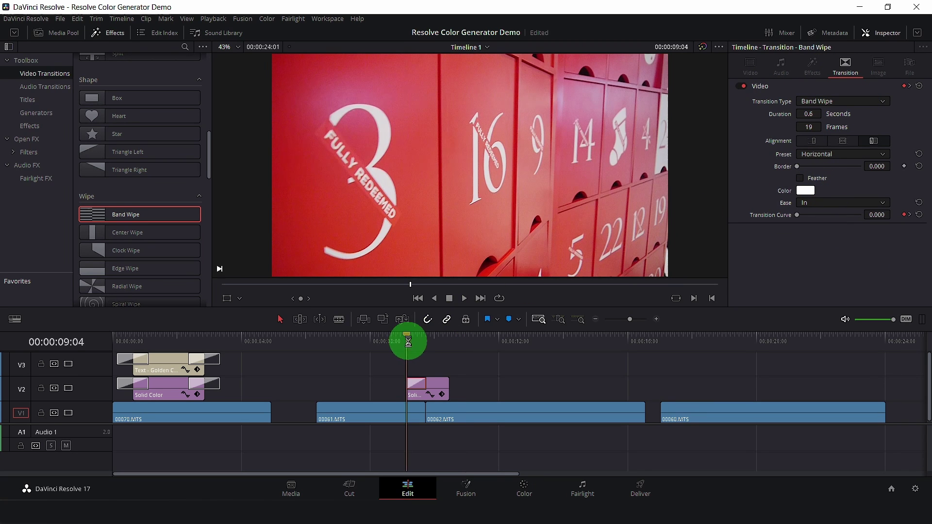
key("space")
key("space")
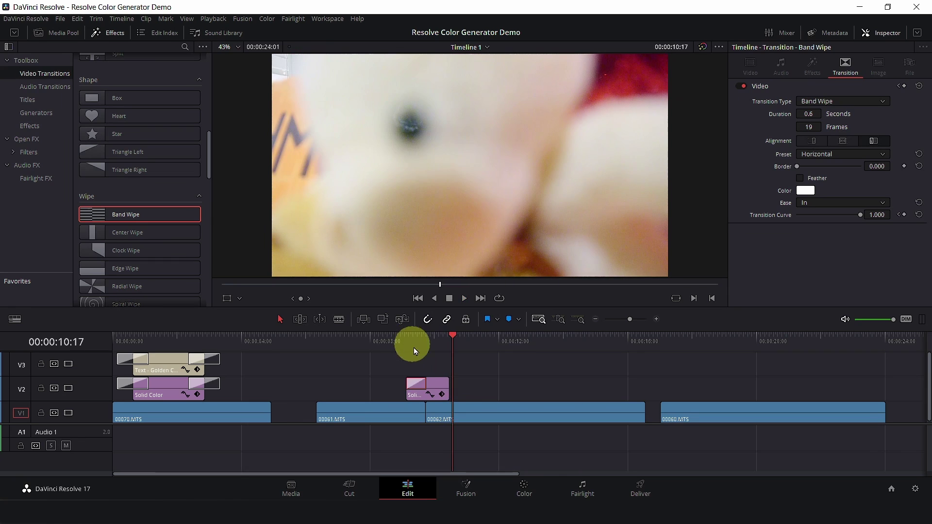
- Lengthen the Band Wipe to 0.7 seconds, change its easing to Out and preview
left_click(419, 383)
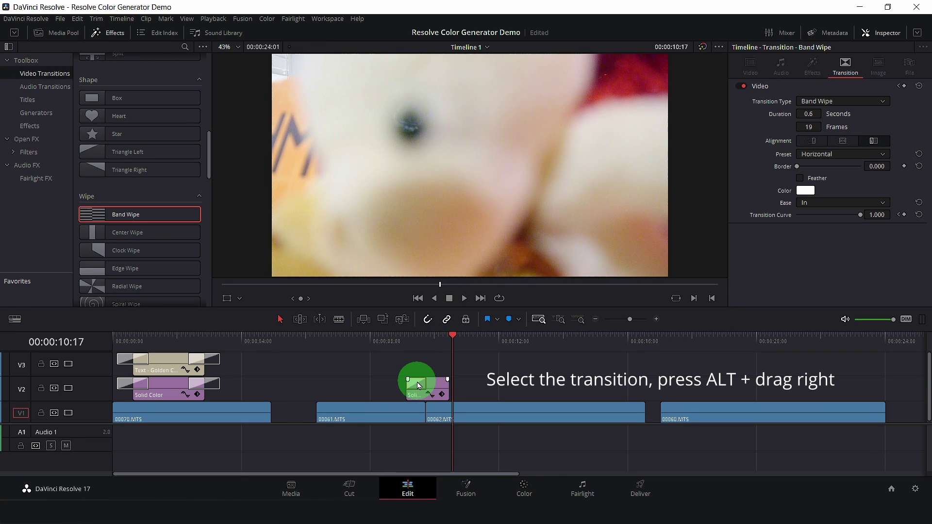
left_click_drag(435, 387, 444, 390)
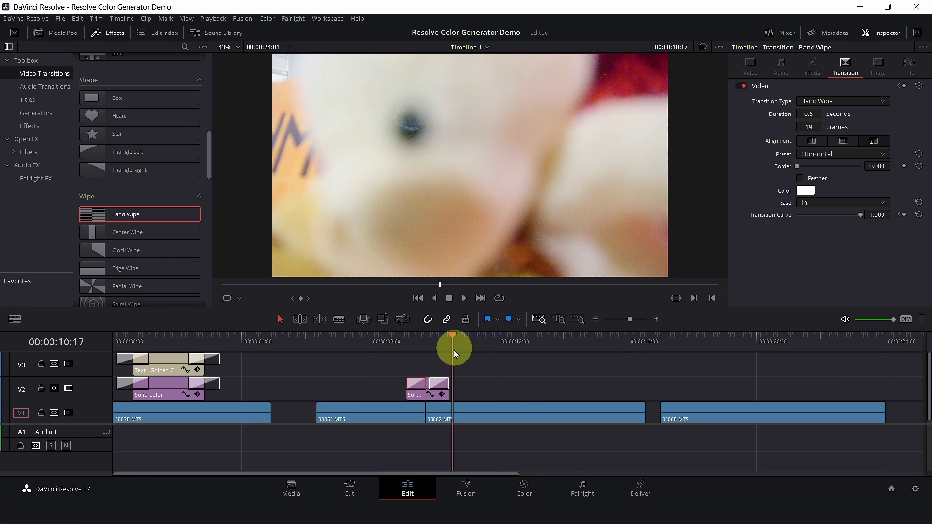
left_click_drag(429, 384, 427, 385)
mouse_move(437, 384)
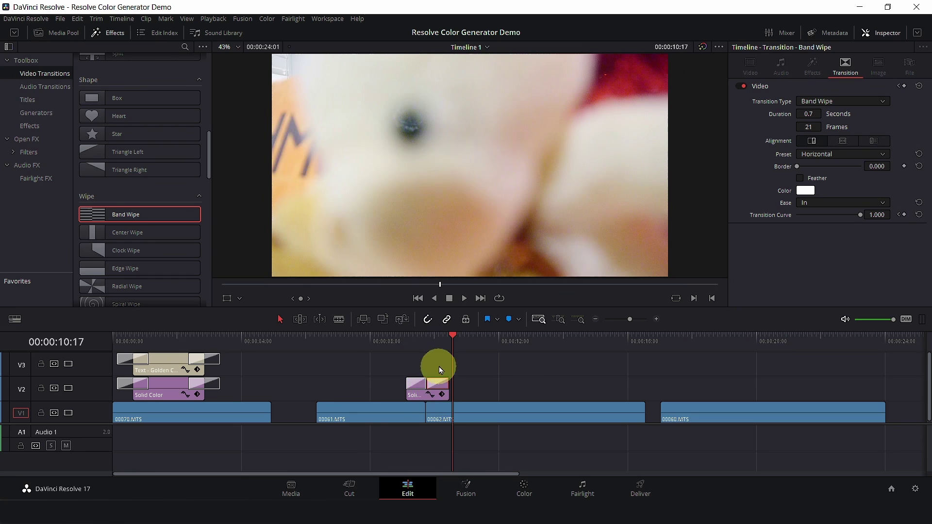
key("/")
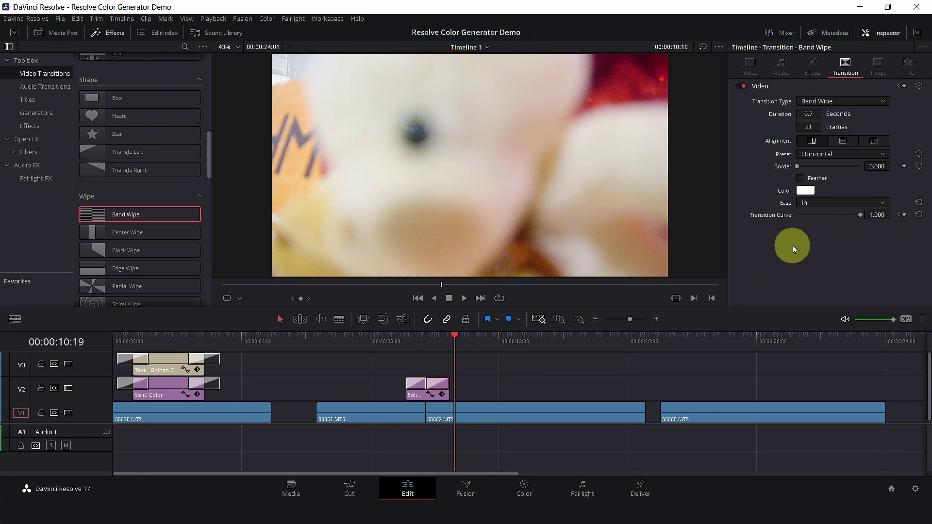
left_click(805, 203)
left_click(805, 244)
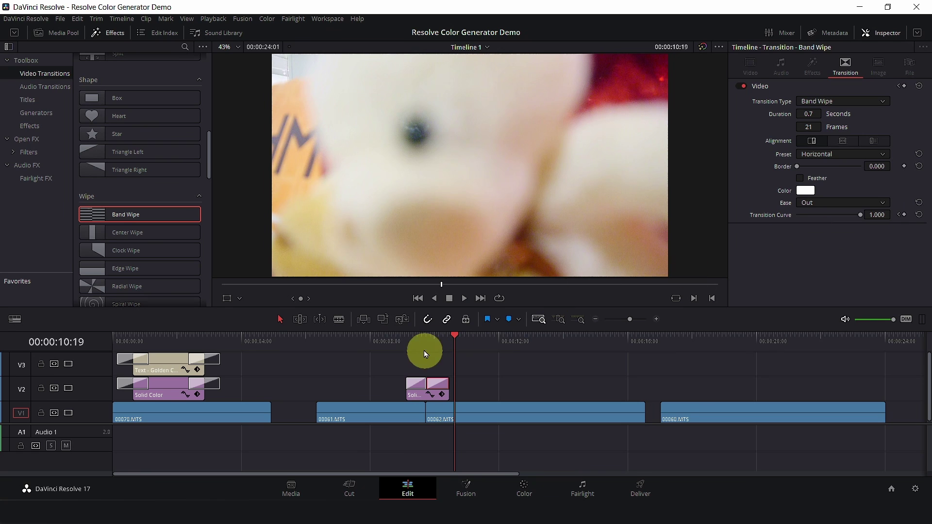
left_click(392, 346)
key("space")
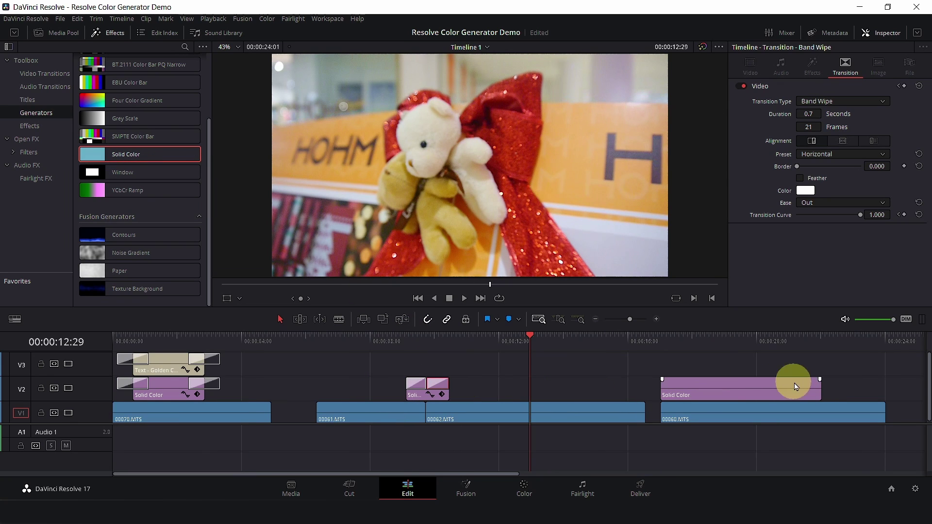
- Extend the long purple clip to the last clip's end and set its composite mode to Saturation
left_click_drag(819, 390, 885, 391)
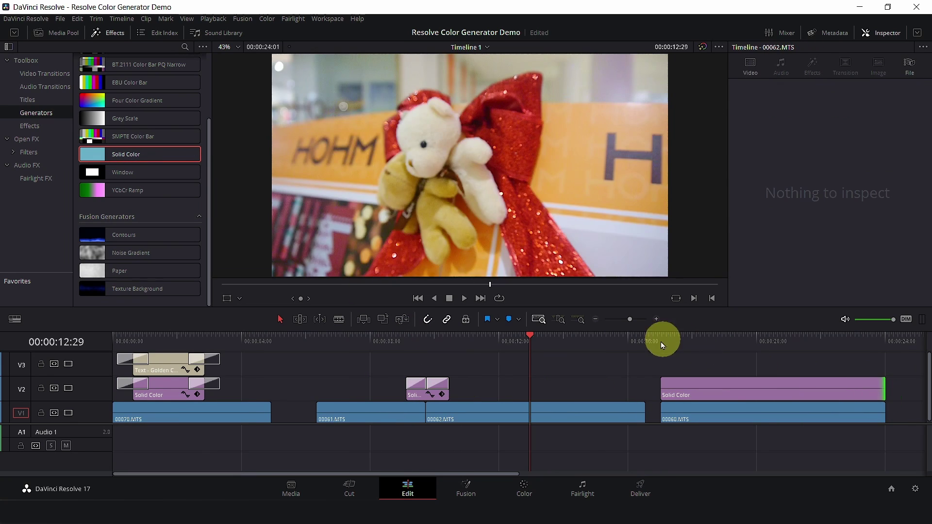
left_click(661, 339)
left_click_drag(660, 337, 686, 335)
left_click_drag(461, 474, 534, 474)
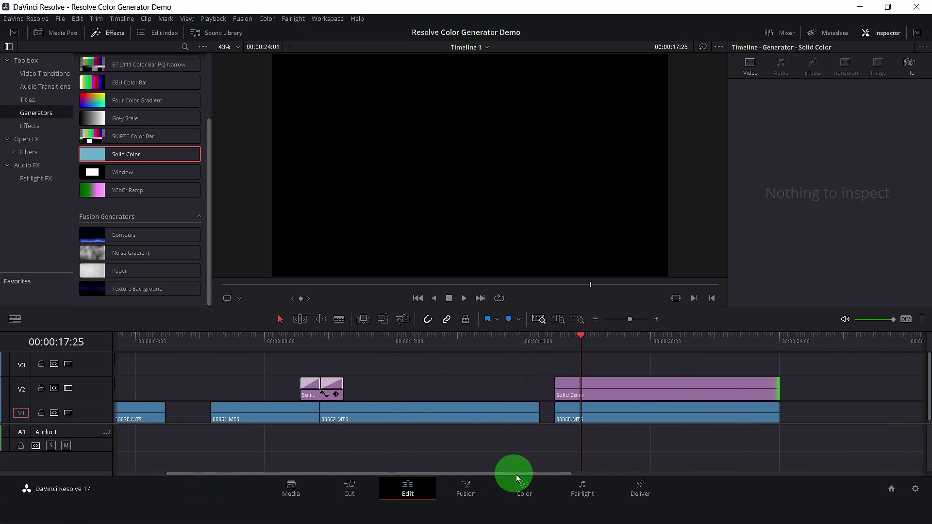
left_click(565, 397)
left_click(870, 91)
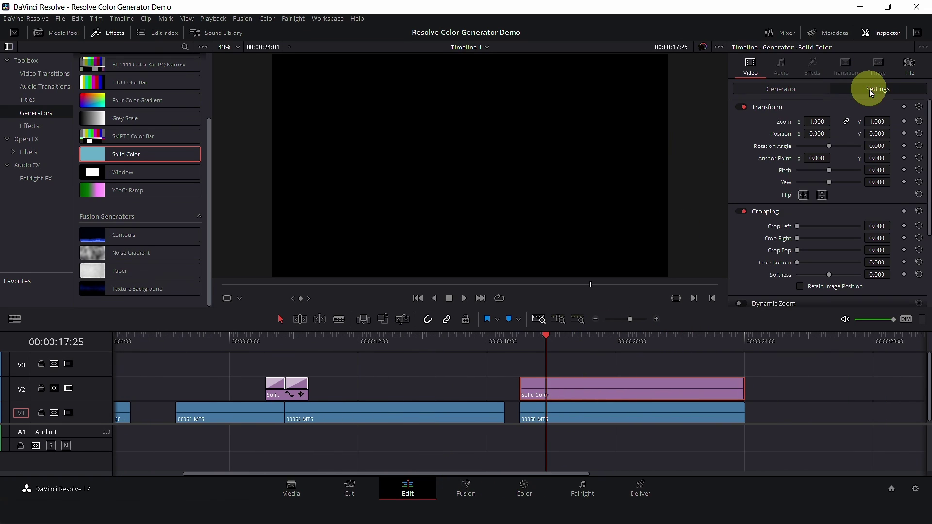
left_click_drag(927, 209, 924, 289)
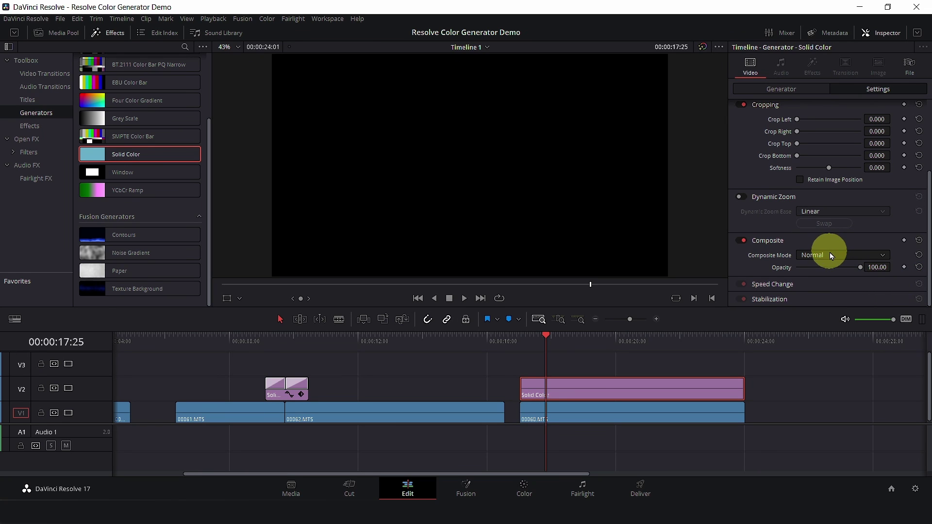
left_click(829, 252)
scroll(888, 314, "down", 2)
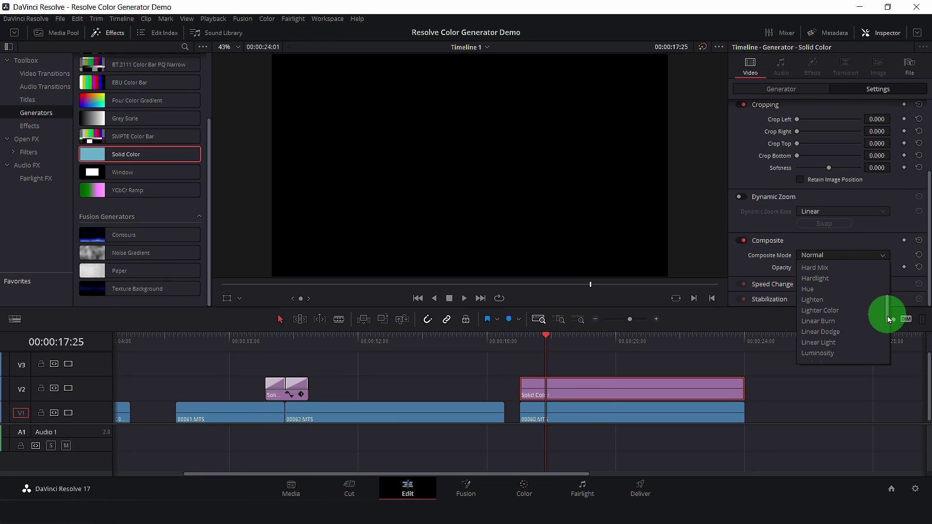
scroll(887, 321, "down", 2)
scroll(886, 329, "down", 2)
scroll(885, 336, "down", 2)
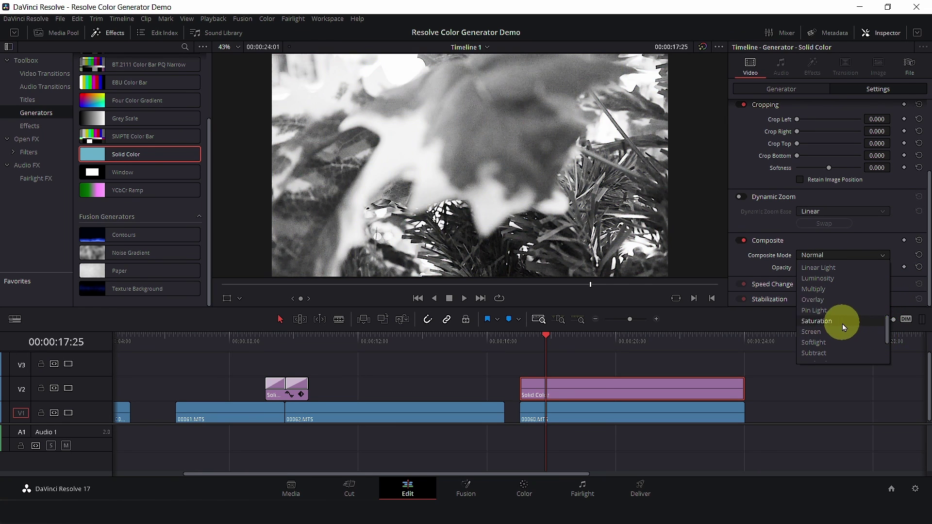
left_click(841, 324)
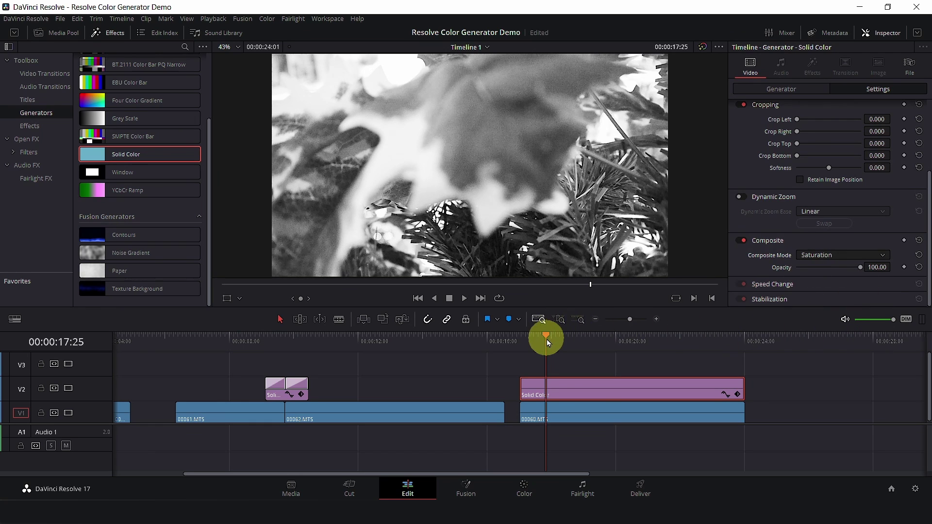
- Play the desaturated section and park the playhead at about 19:18
left_click_drag(546, 338, 525, 340)
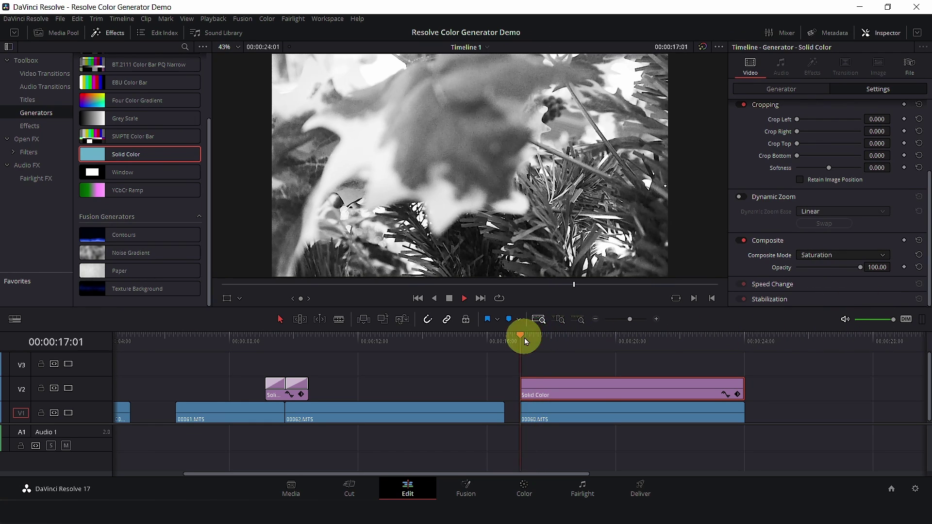
key("space")
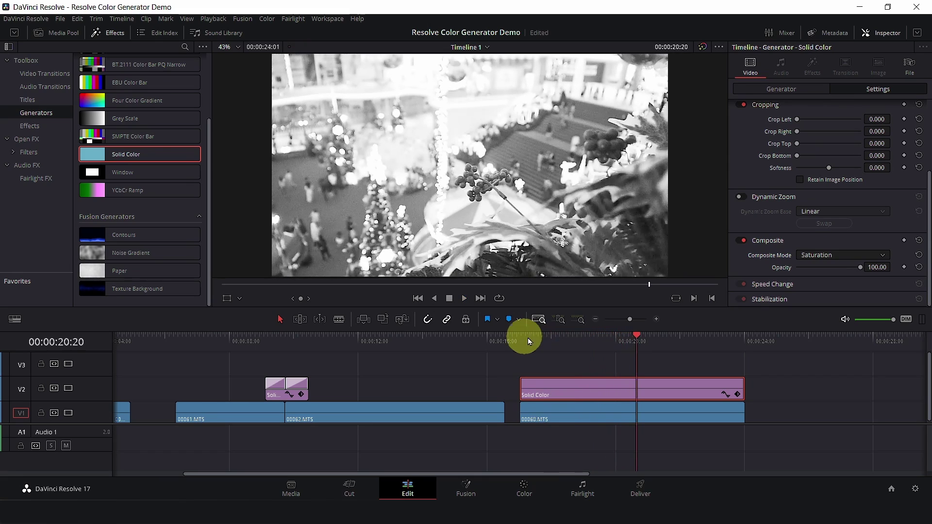
left_click_drag(634, 337, 603, 338)
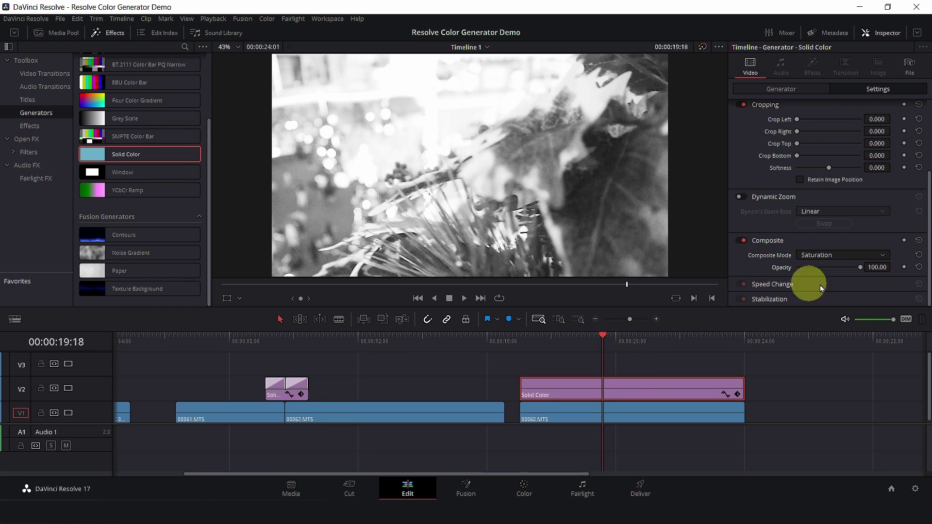
- Keyframe the overlay's opacity from 100 at 19:18 to 0 at 20:20 and play back the fade
left_click(904, 268)
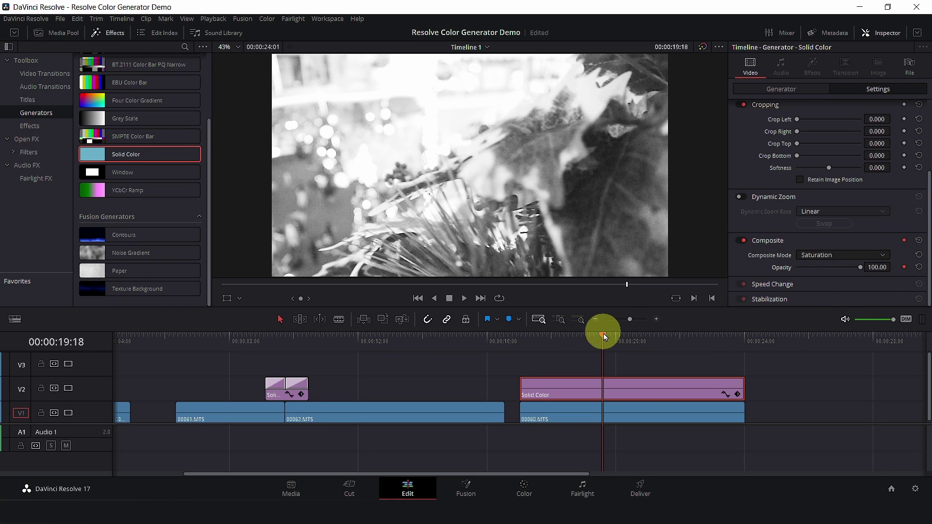
left_click_drag(603, 337, 637, 339)
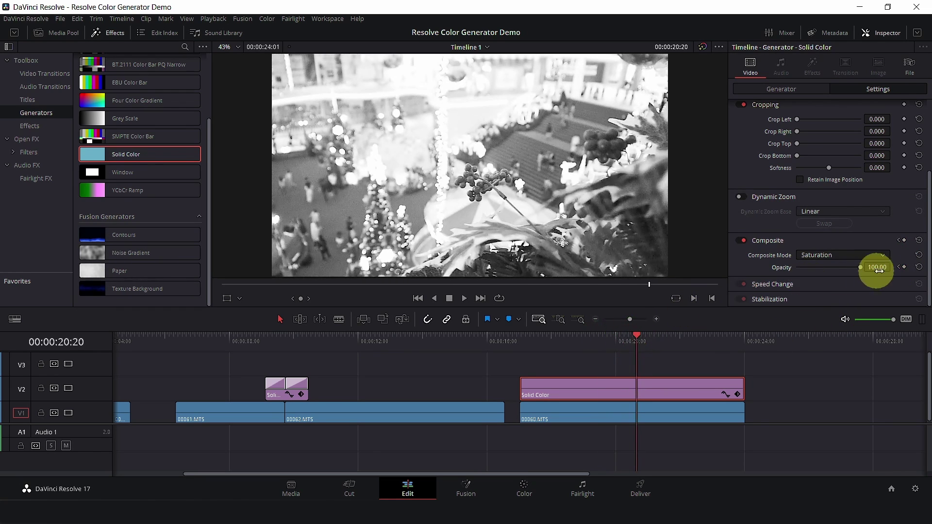
left_click(902, 267)
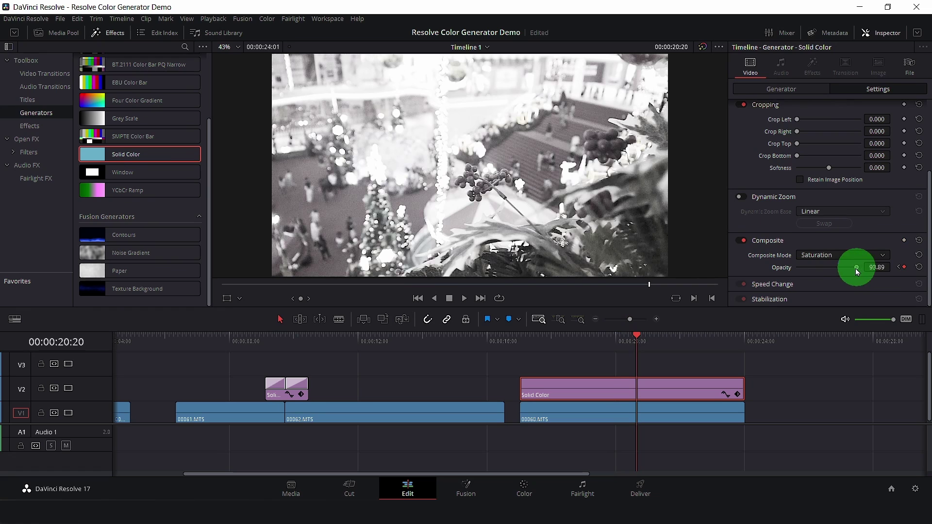
left_click_drag(862, 269, 822, 269)
left_click(534, 346)
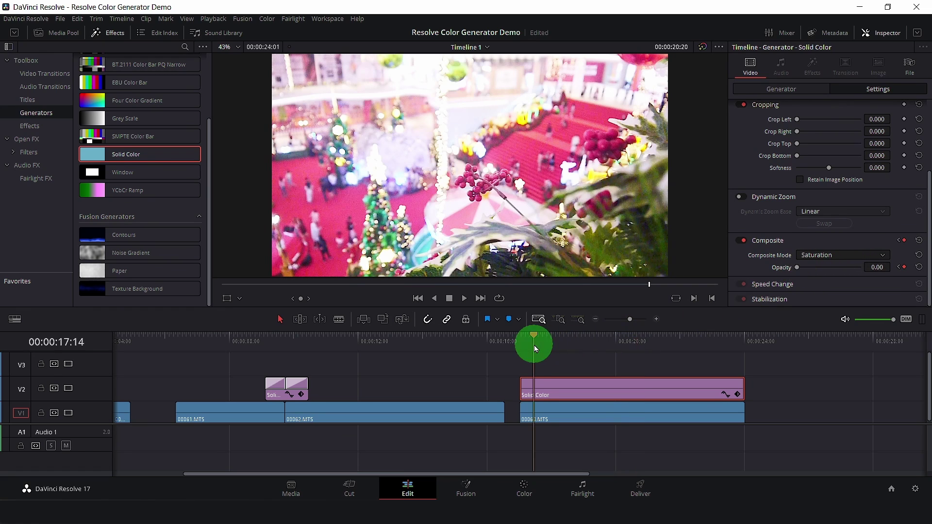
key("space")
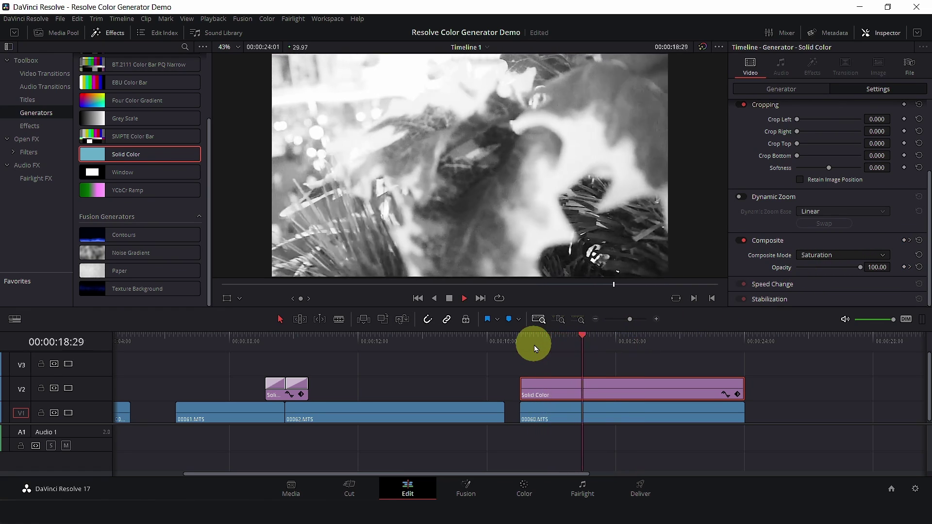